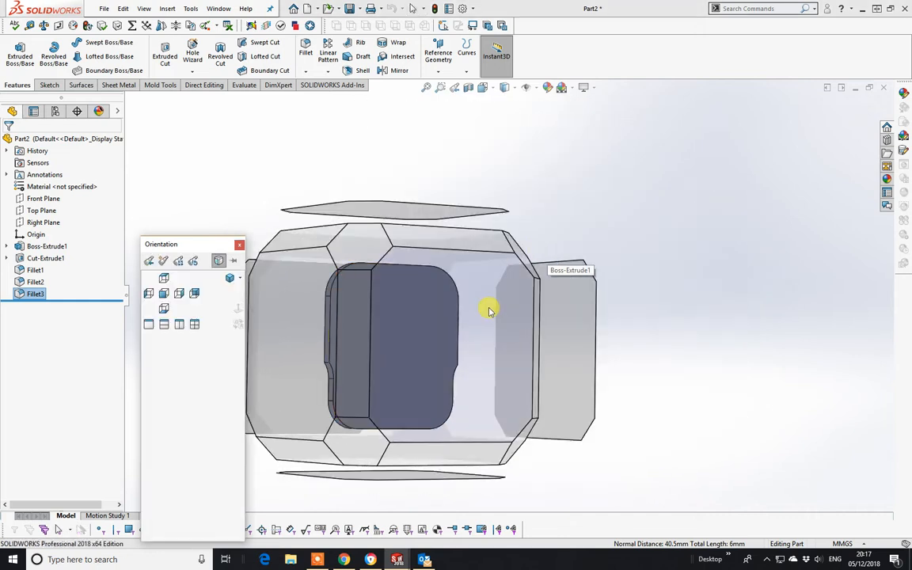
# Orient the model to the Top view and start a sketch on the part's top face
pyautogui.click(490, 310)
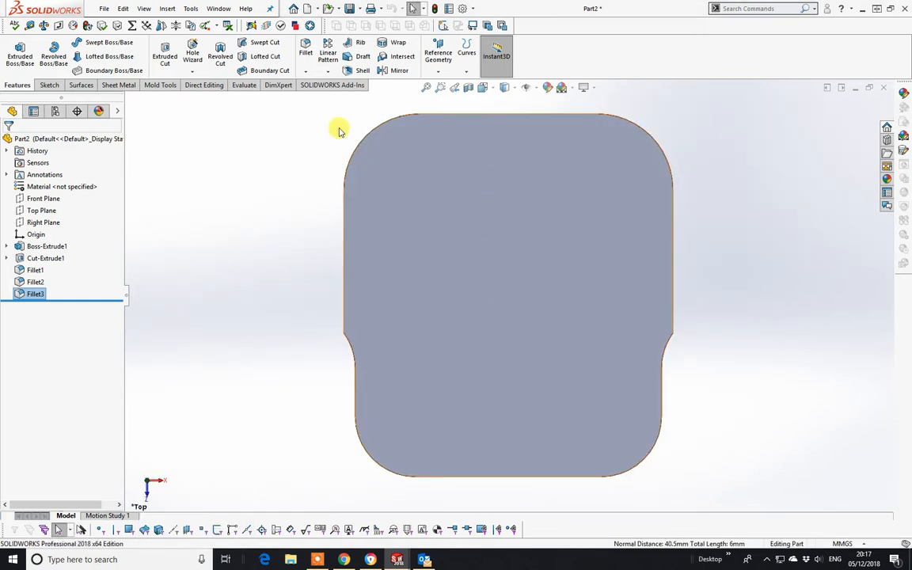
pyautogui.click(48, 85)
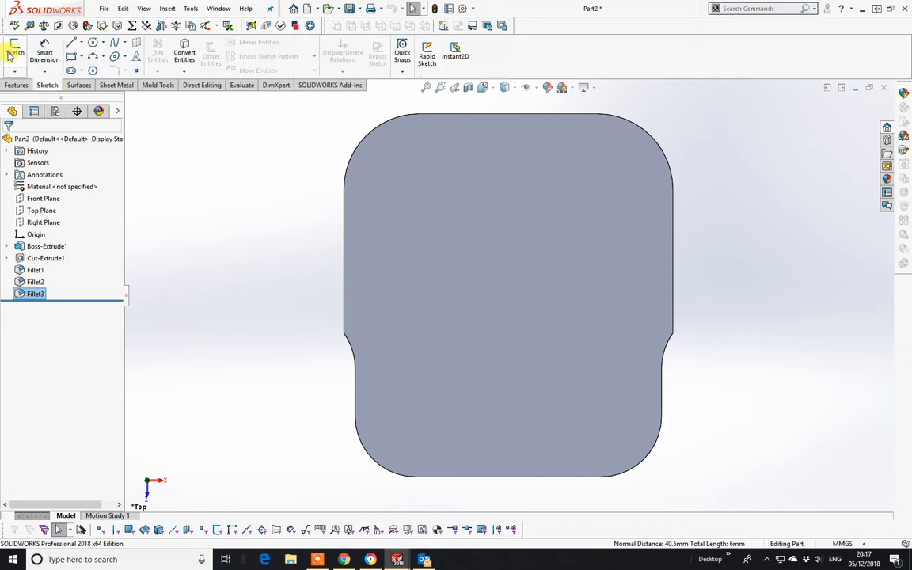
pyautogui.click(14, 52)
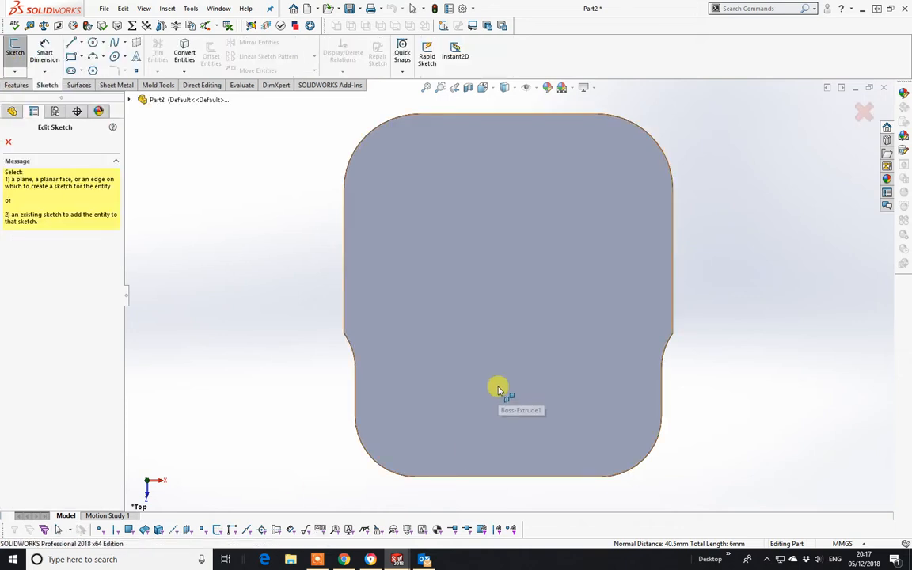
pyautogui.click(481, 261)
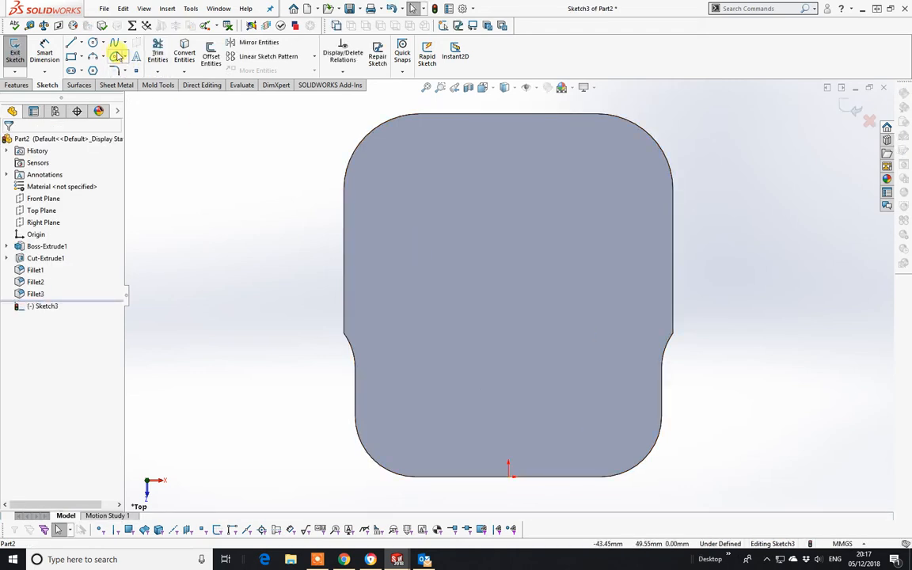
# Draw a 48 mm vertical centerline from the origin to the midpoint of the face's upper edge
pyautogui.click(82, 43)
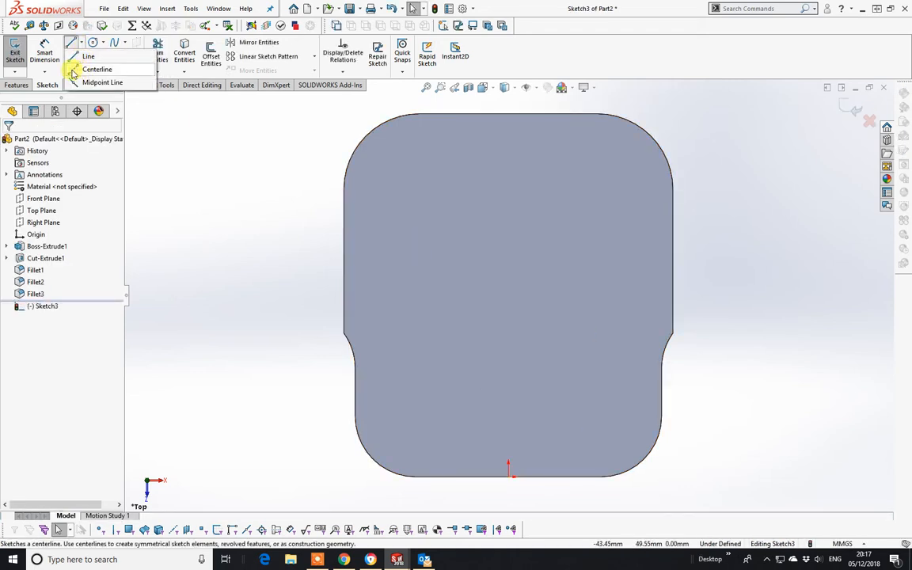
pyautogui.click(74, 69)
pyautogui.click(509, 476)
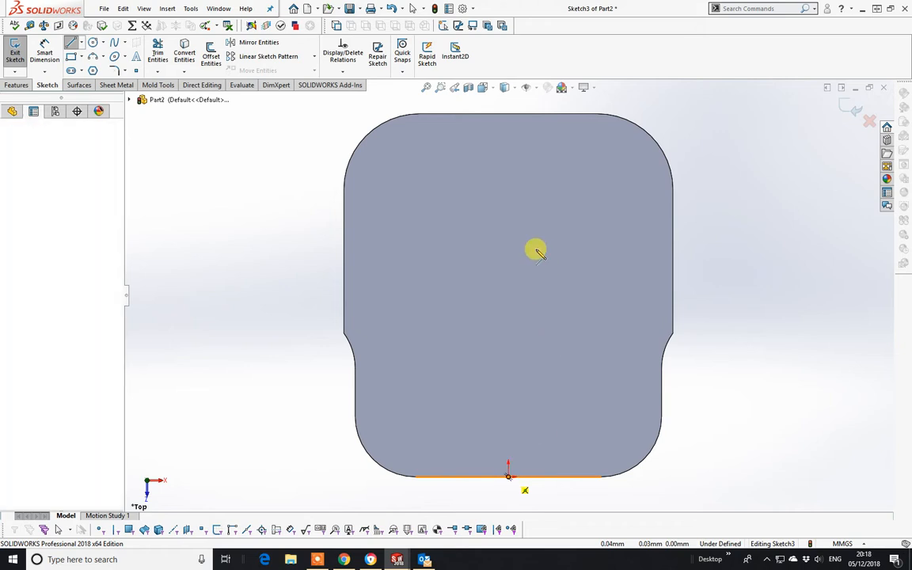
pyautogui.click(509, 116)
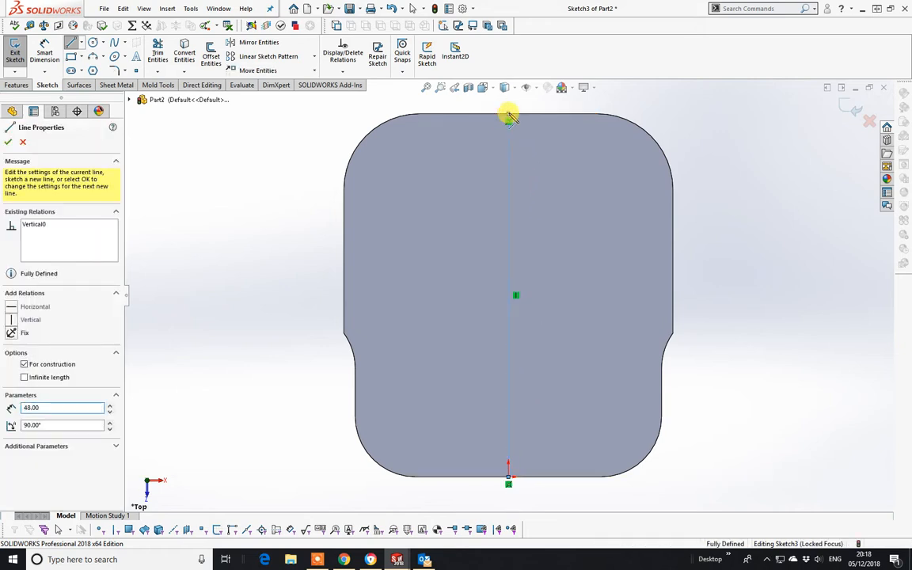
pyautogui.rightClick(511, 117)
pyautogui.click(532, 121)
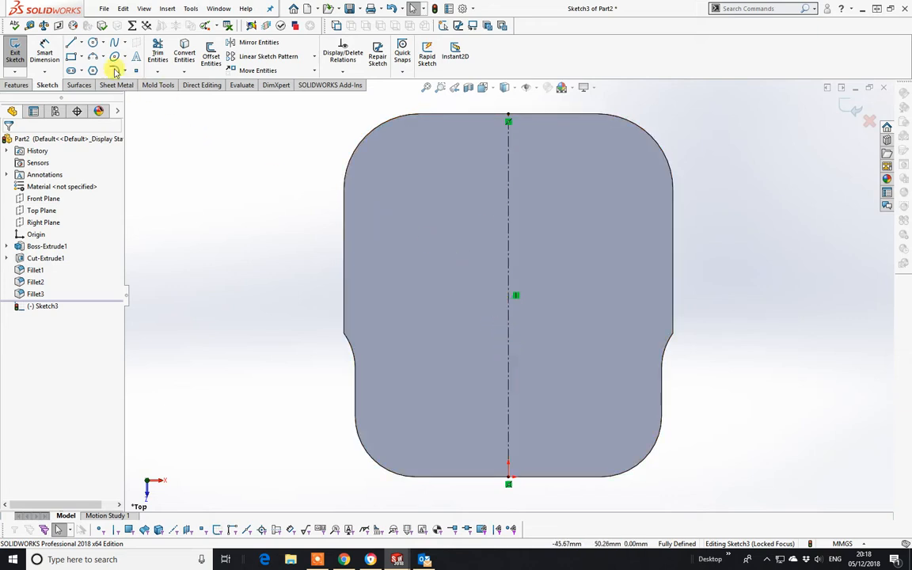
# Sketch a corner rectangle about 40.4 mm wide and 48 mm high spanning the face's upper and lower edges
pyautogui.click(72, 57)
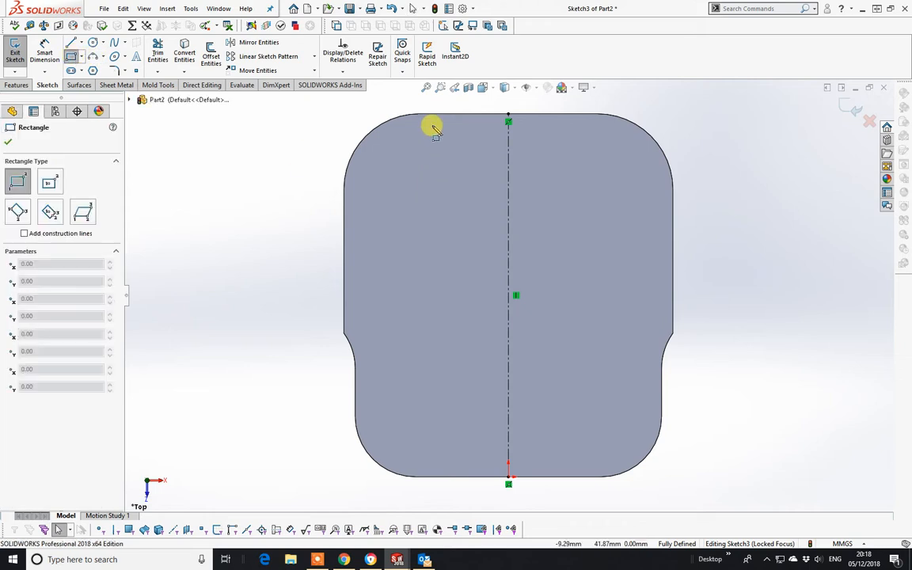
pyautogui.click(361, 114)
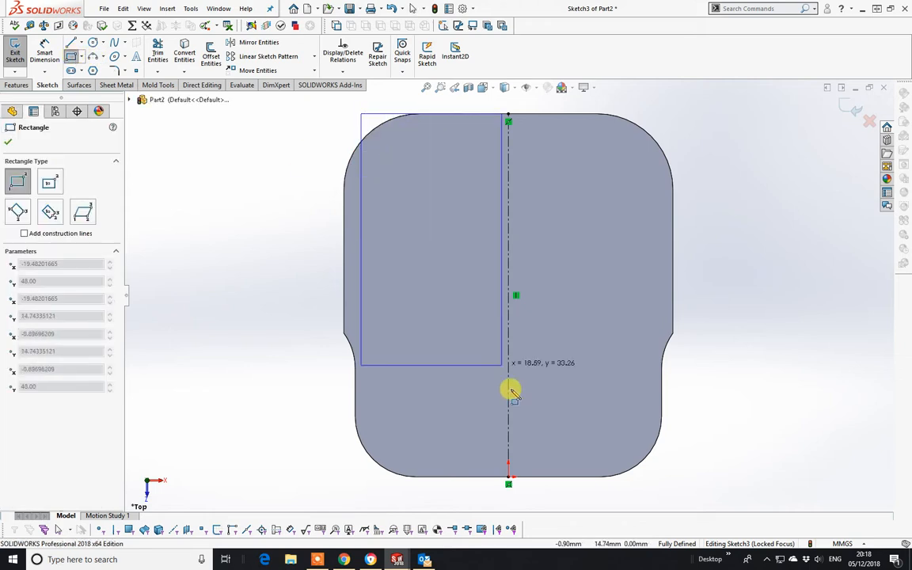
pyautogui.click(667, 477)
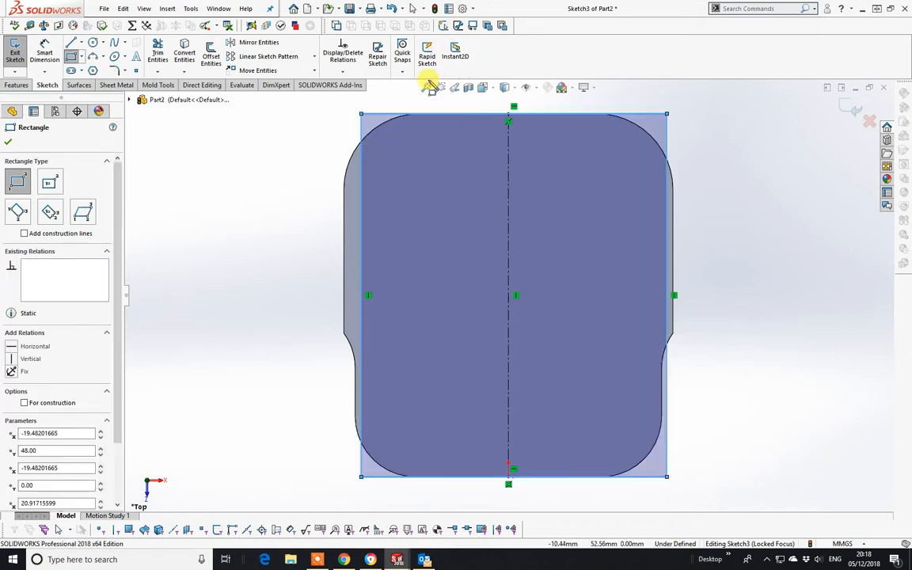
pyautogui.press('Escape')
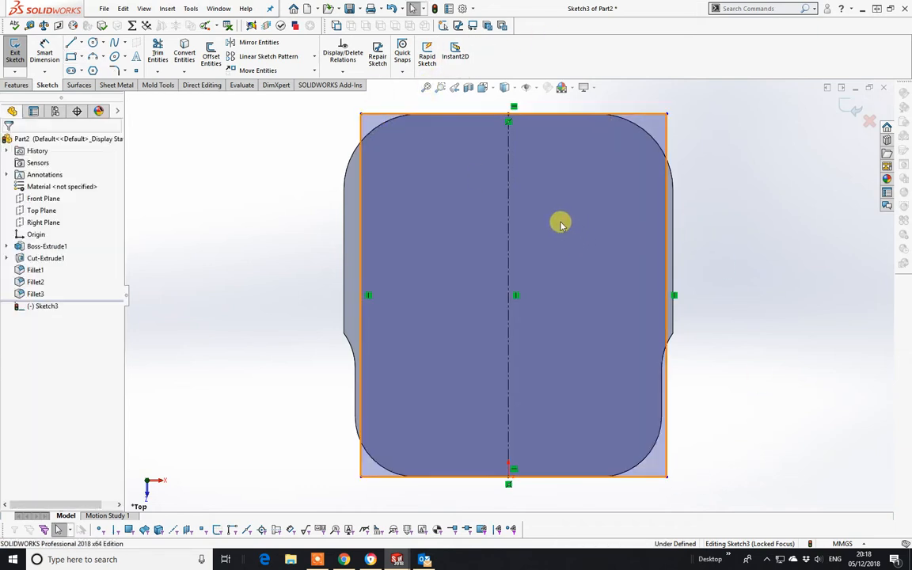
pyautogui.press('Escape')
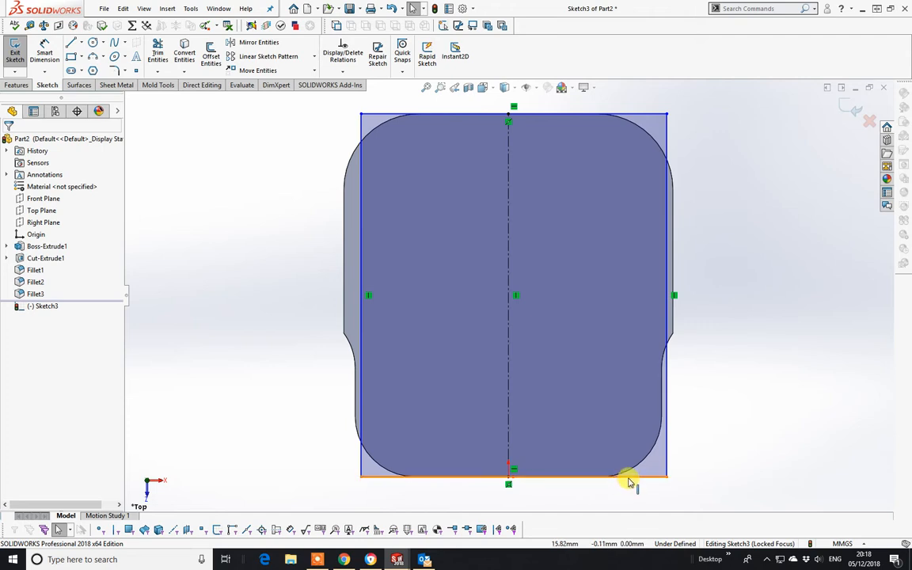
# Move the rectangle's lower line up off the edge and make it coincident with the centerline's lower endpoint
pyautogui.moveTo(630, 483); pyautogui.dragTo(615, 424)
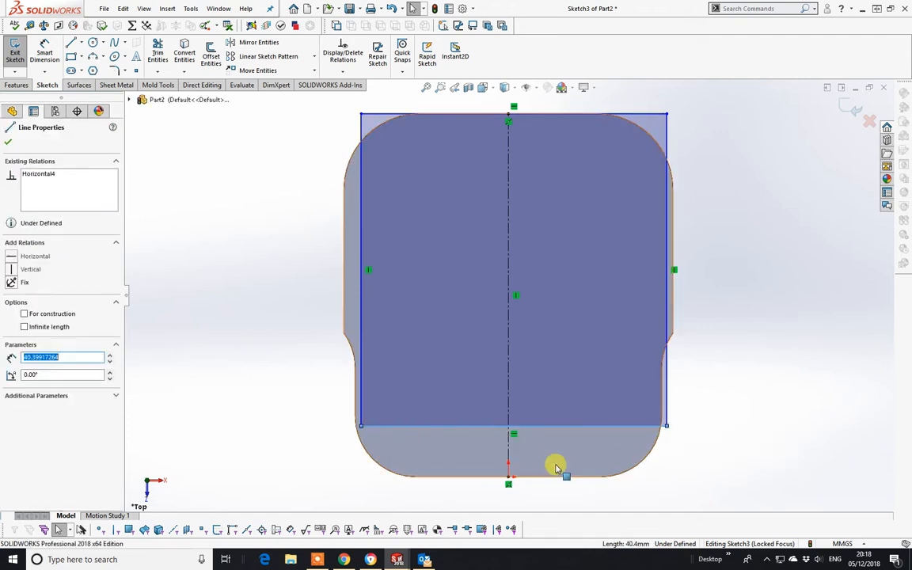
pyautogui.keyDown('ctrl'); pyautogui.click(510, 481); pyautogui.keyUp('ctrl')
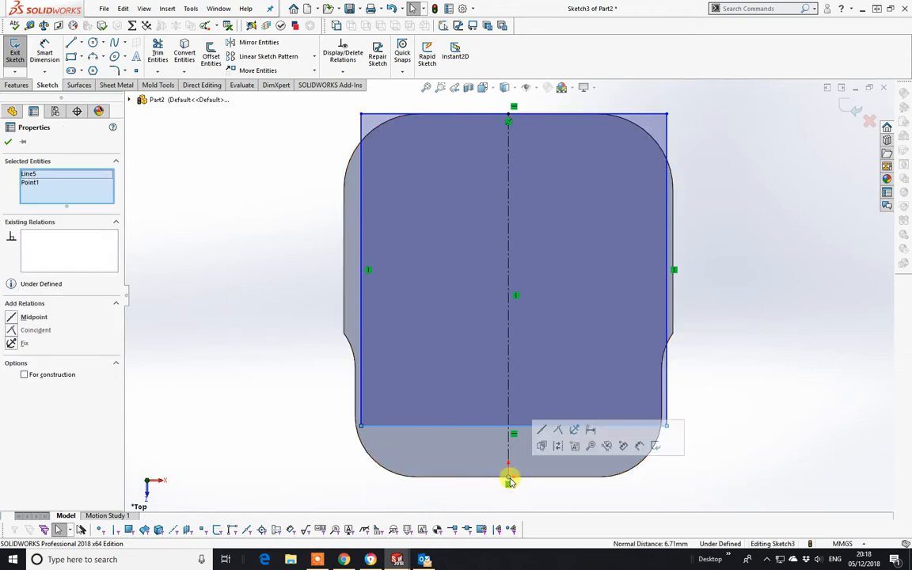
pyautogui.click(558, 430)
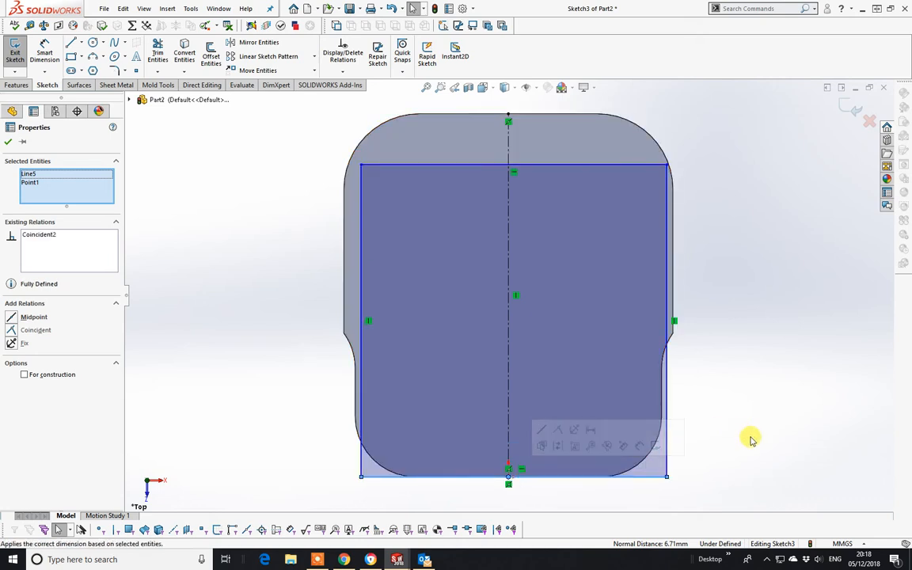
pyautogui.press('Escape')
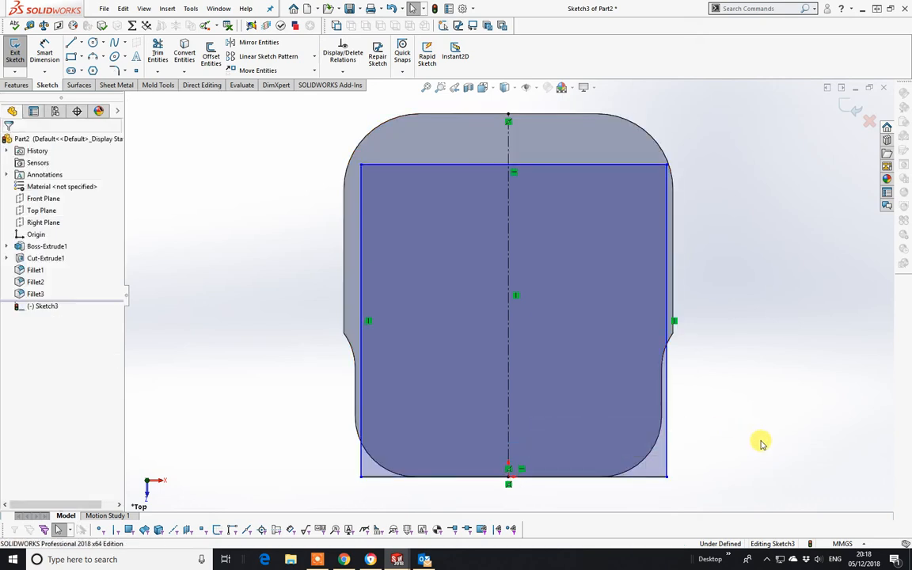
pyautogui.click(576, 167)
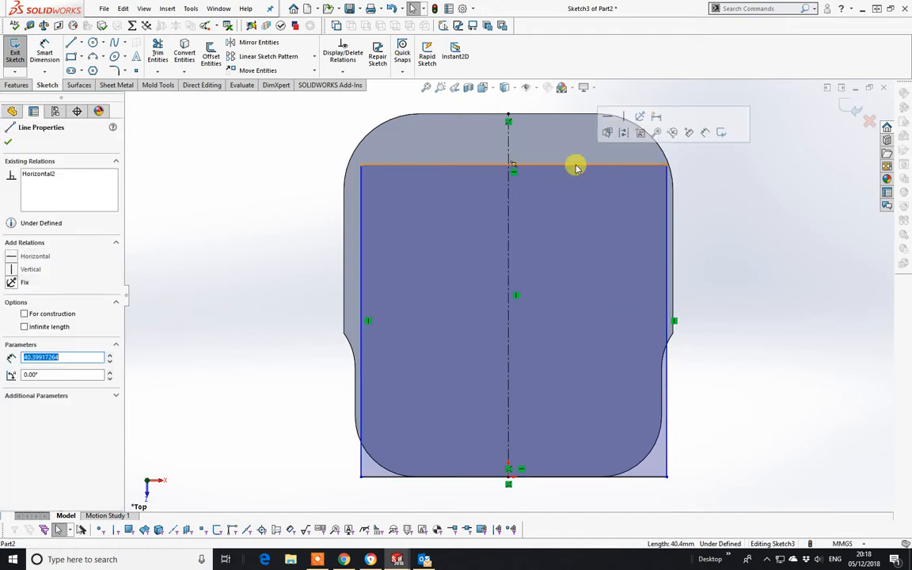
pyautogui.keyDown('ctrl'); pyautogui.click(509, 117); pyautogui.keyUp('ctrl')
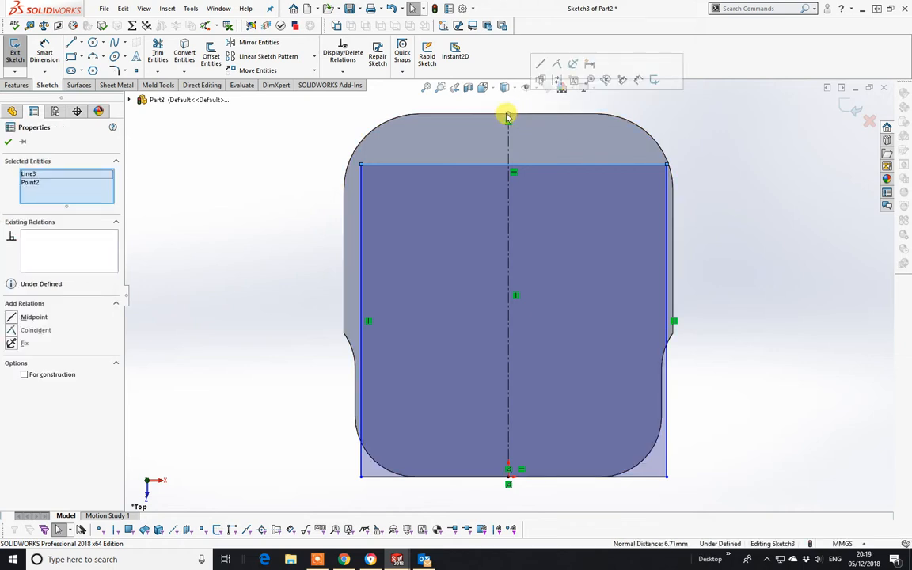
pyautogui.click(715, 141)
# Make the rectangle's upper line collinear with the part's straight upper edge
pyautogui.click(623, 164)
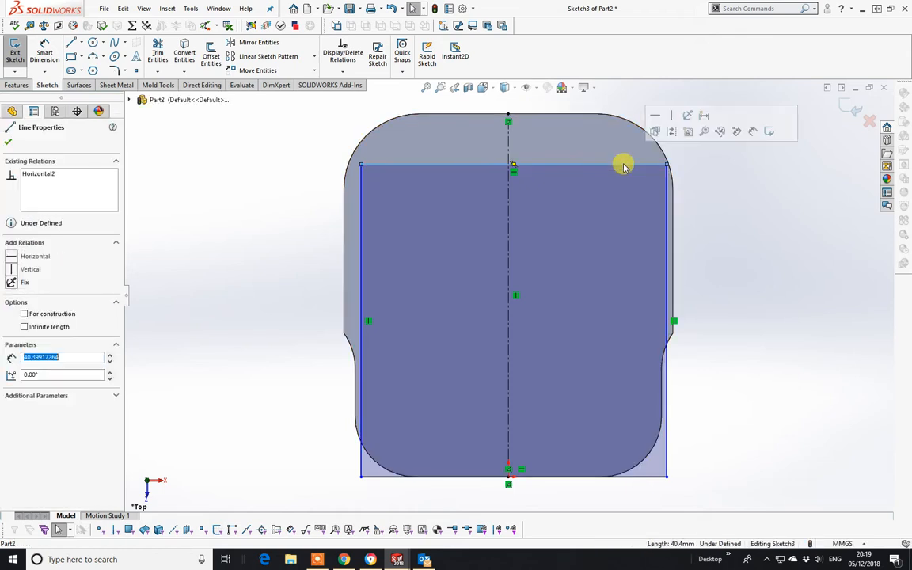
pyautogui.keyDown('ctrl'); pyautogui.click(584, 116); pyautogui.keyUp('ctrl')
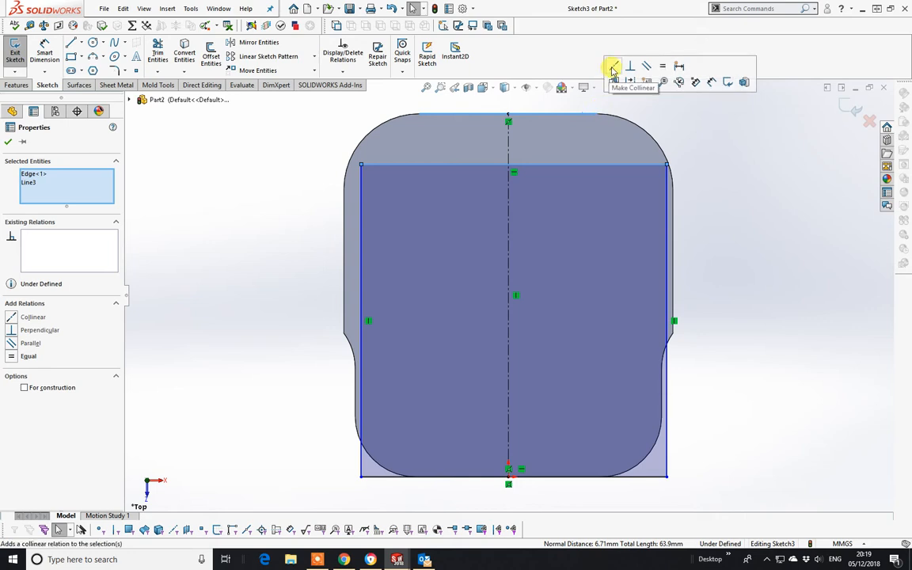
pyautogui.click(614, 70)
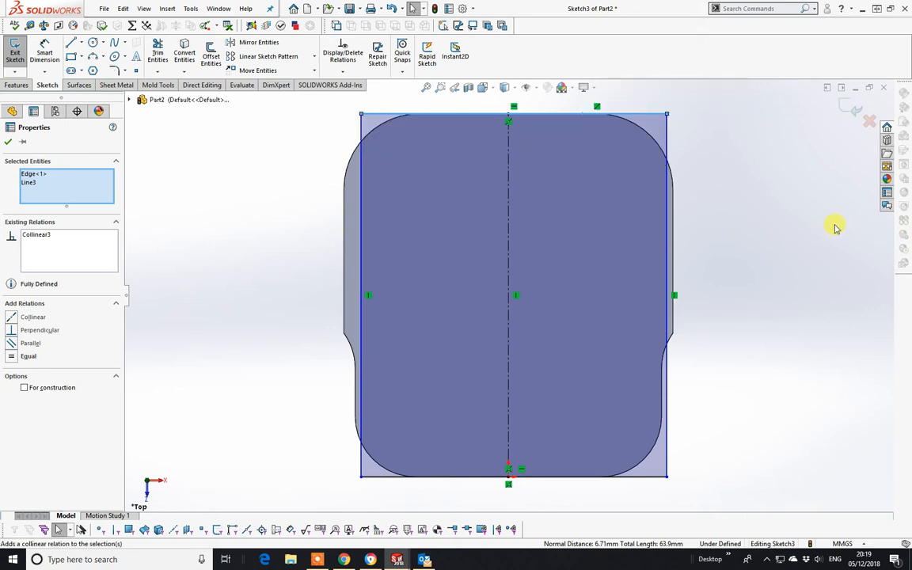
pyautogui.click(805, 220)
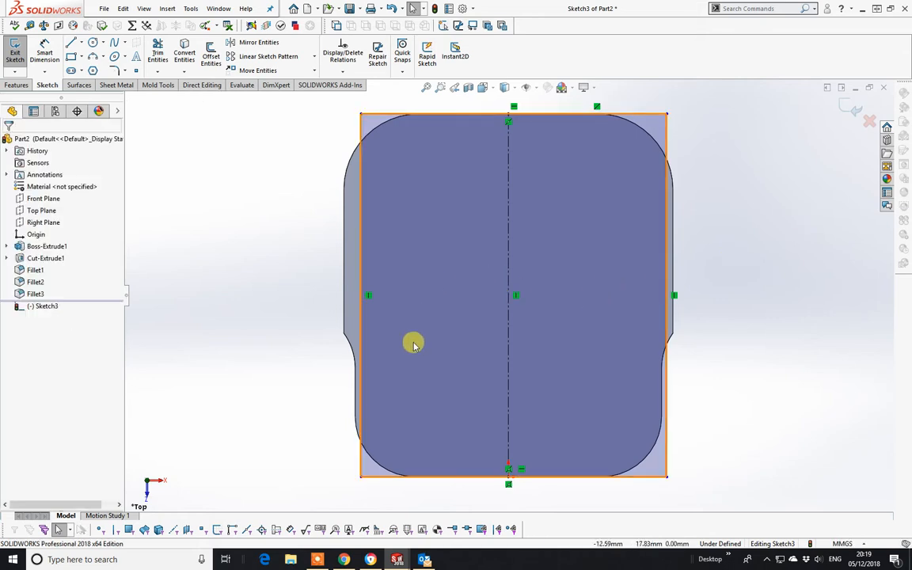
# Dimension the distance between the rectangle's two vertical sides as 38 mm
pyautogui.scroll(3, 417, 240)
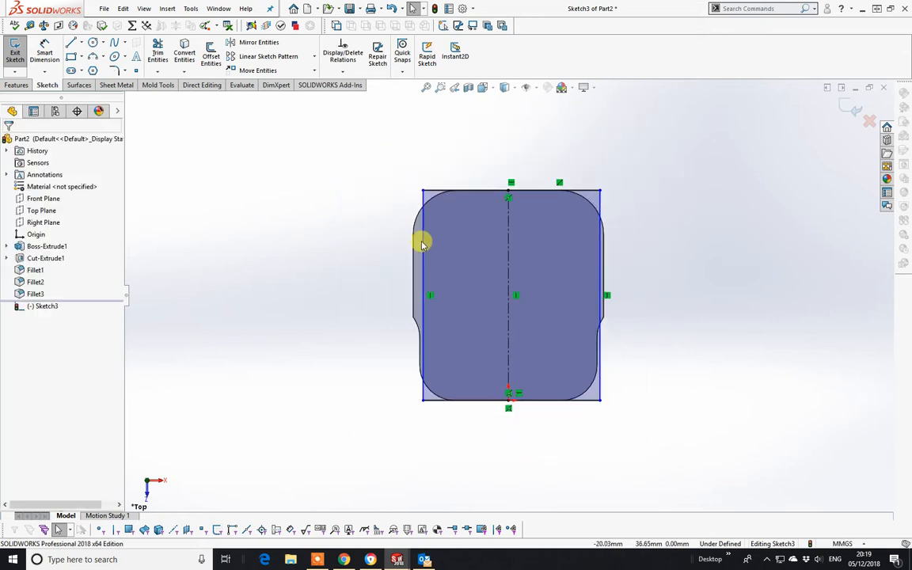
pyautogui.click(46, 49)
pyautogui.click(387, 395)
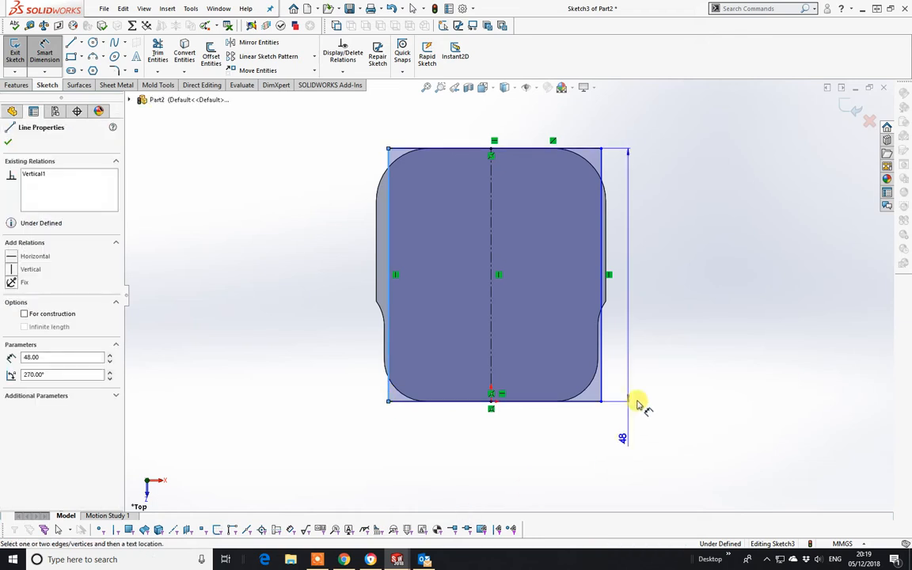
pyautogui.click(602, 391)
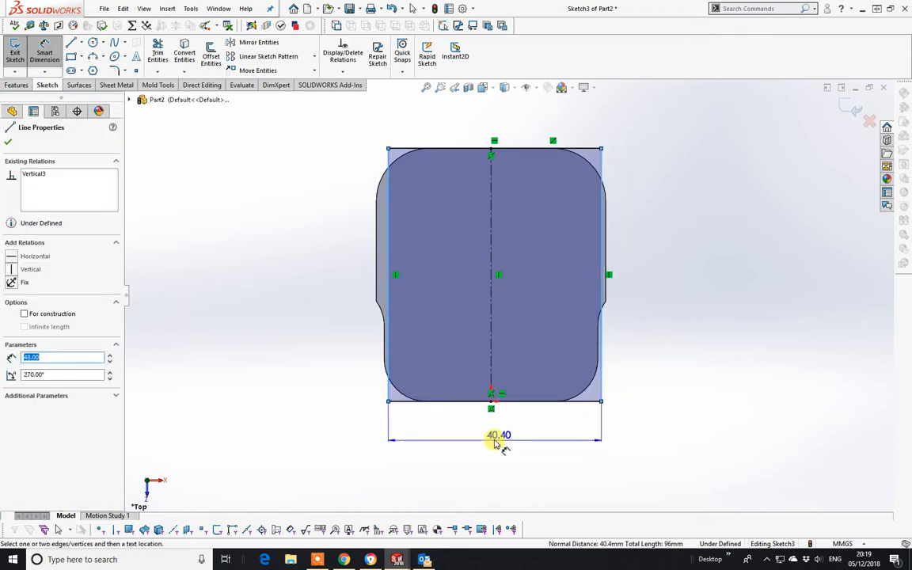
pyautogui.click(495, 443)
pyautogui.write('3')
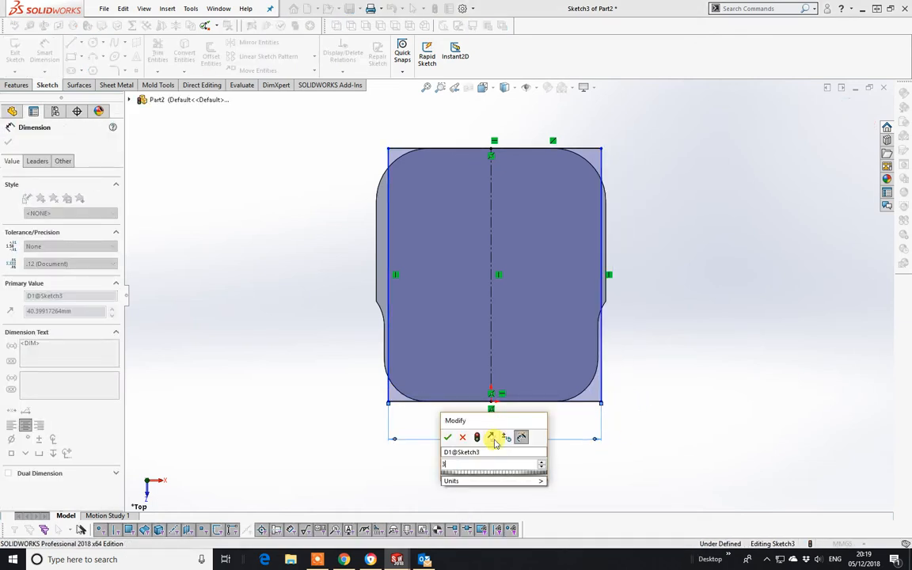
pyautogui.write('8')
pyautogui.press('Return')
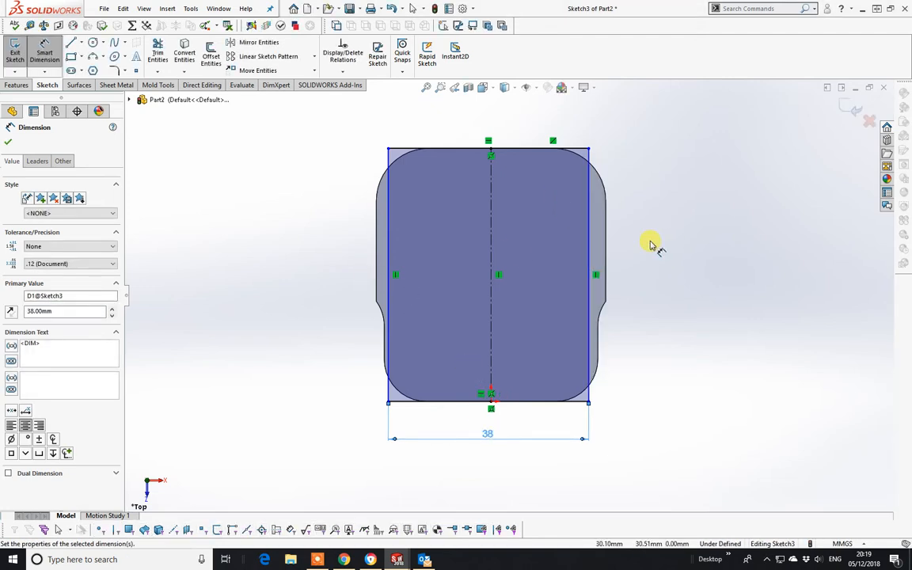
pyautogui.press('Escape')
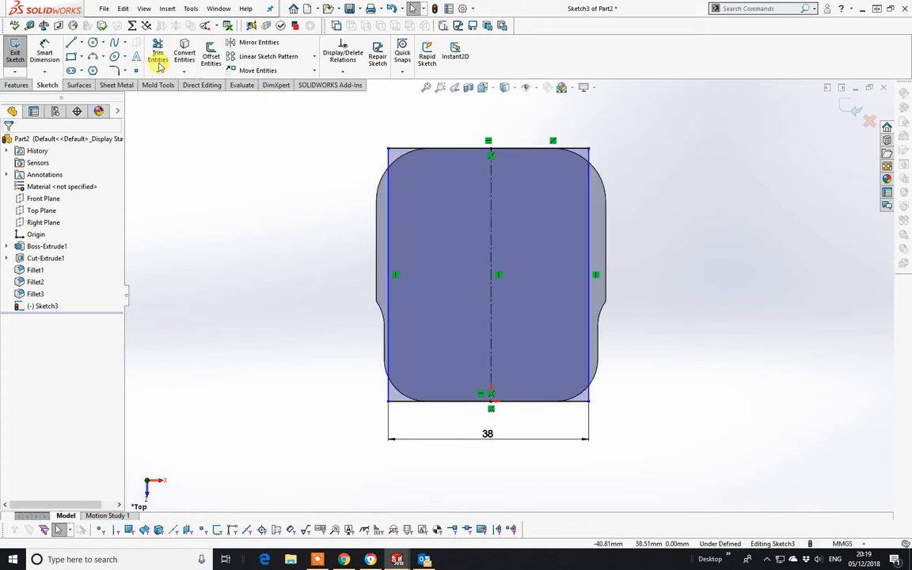
# Make the rectangle's two vertical sides symmetric about the vertical centerline
pyautogui.click(389, 243)
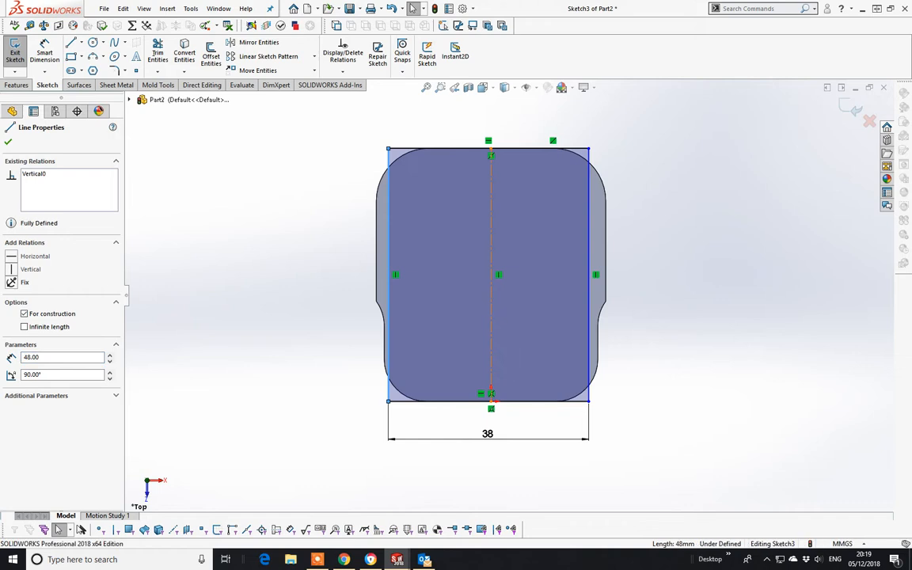
pyautogui.keyDown('ctrl'); pyautogui.click(491, 317); pyautogui.keyUp('ctrl')
pyautogui.keyDown('ctrl'); pyautogui.click(589, 305); pyautogui.keyUp('ctrl')
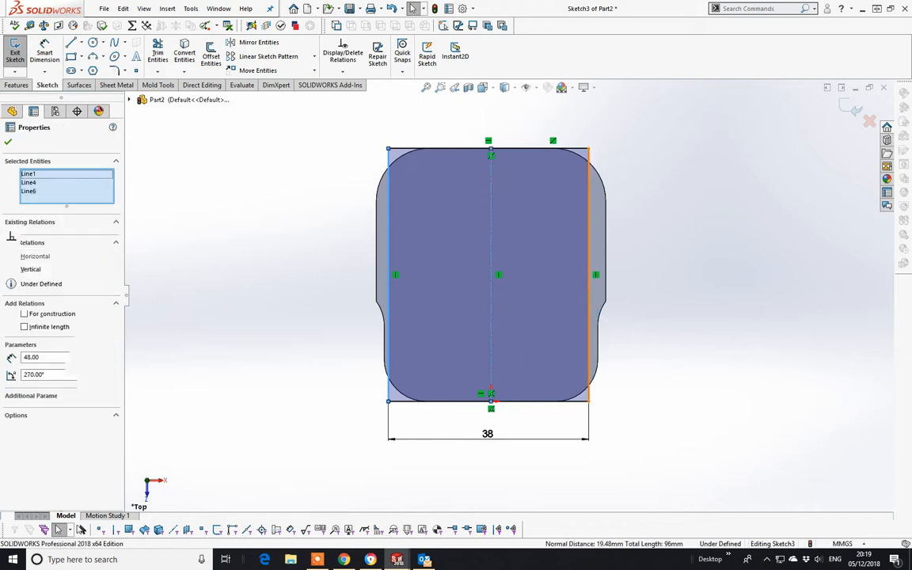
pyautogui.click(703, 258)
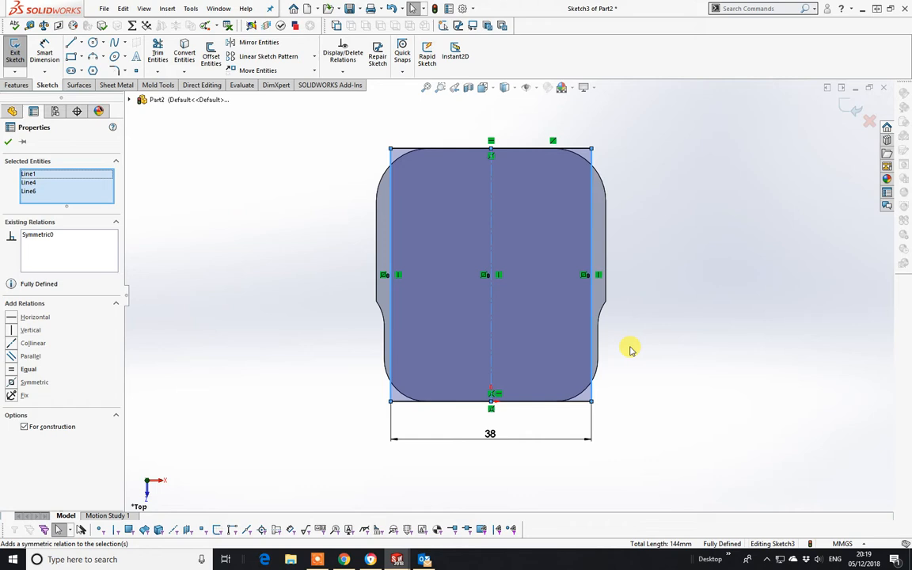
pyautogui.click(677, 357)
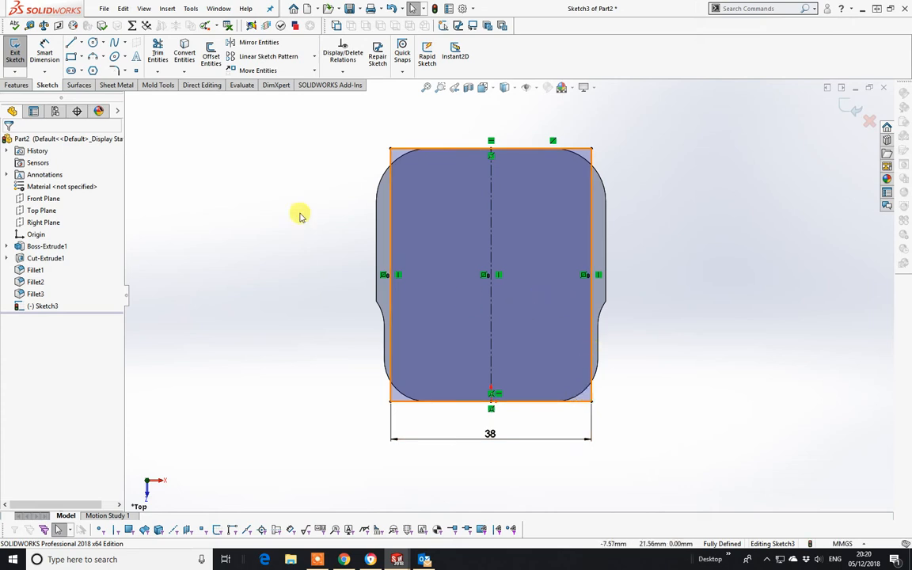
pyautogui.click(14, 86)
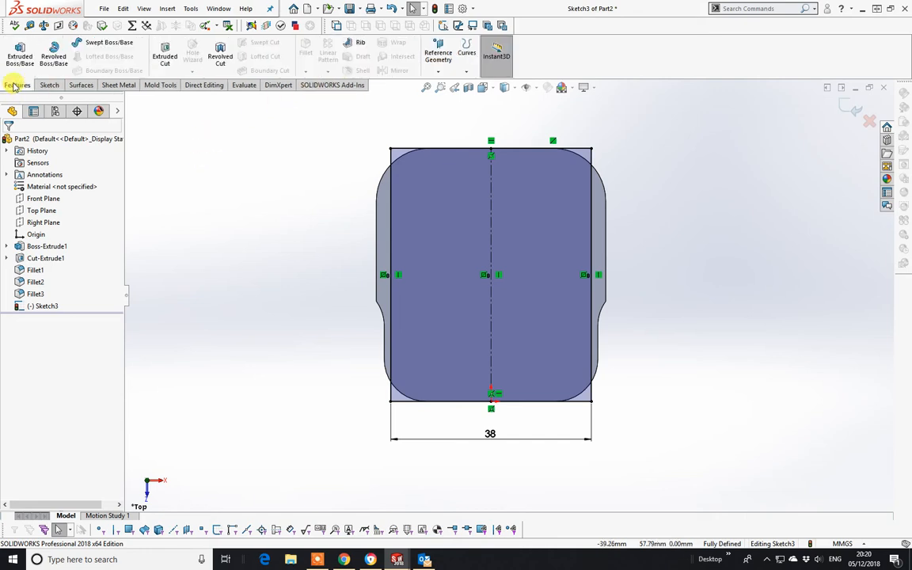
pyautogui.click(46, 85)
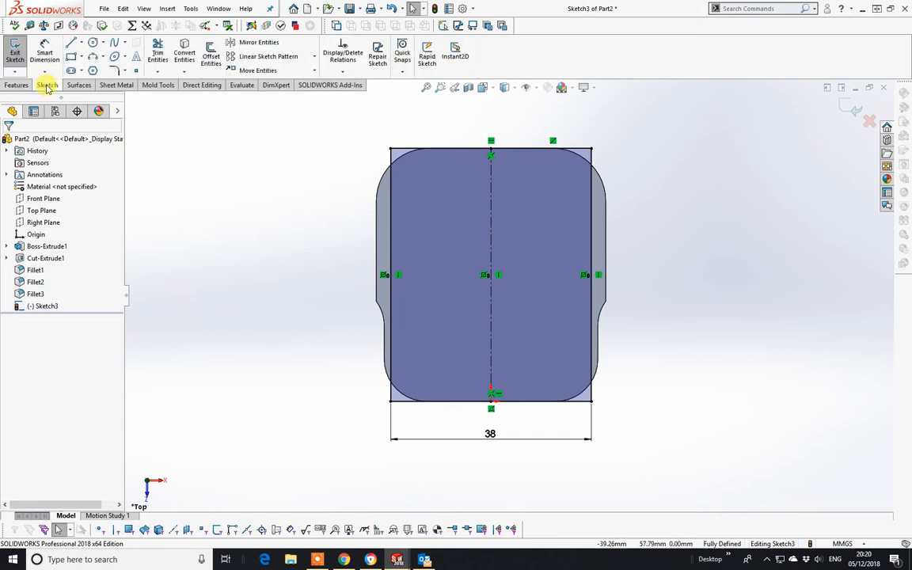
# Round the rectangle's two lower corners with 10 mm sketch fillets
pyautogui.click(119, 72)
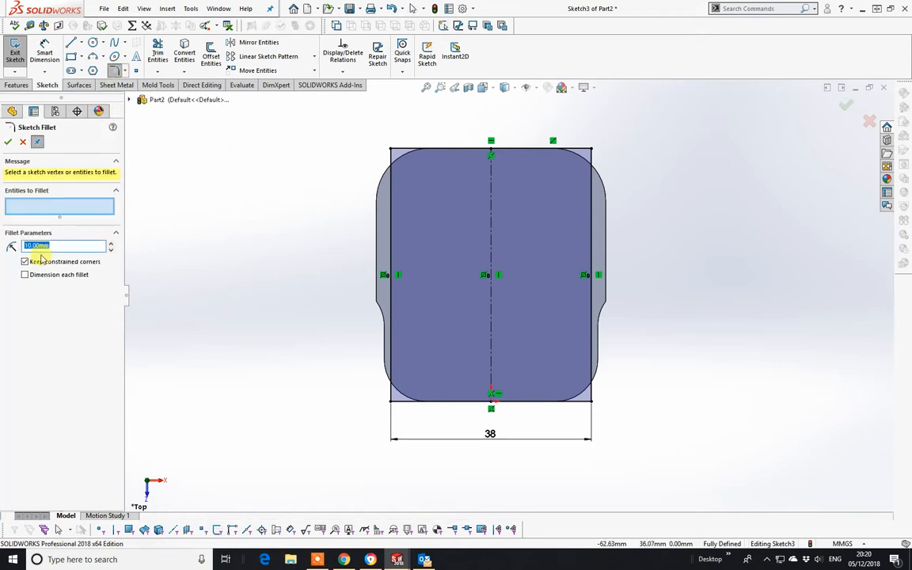
pyautogui.click(392, 404)
pyautogui.click(592, 404)
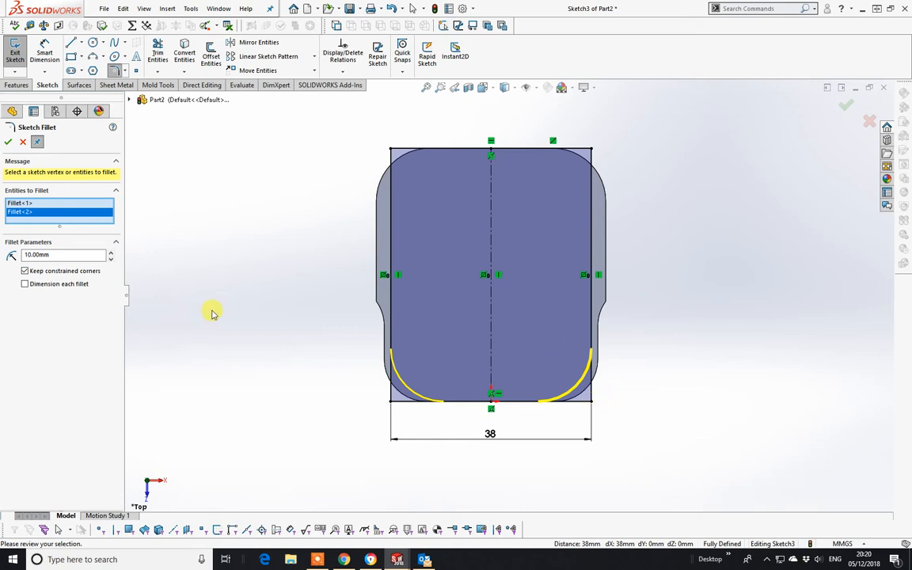
pyautogui.click(8, 141)
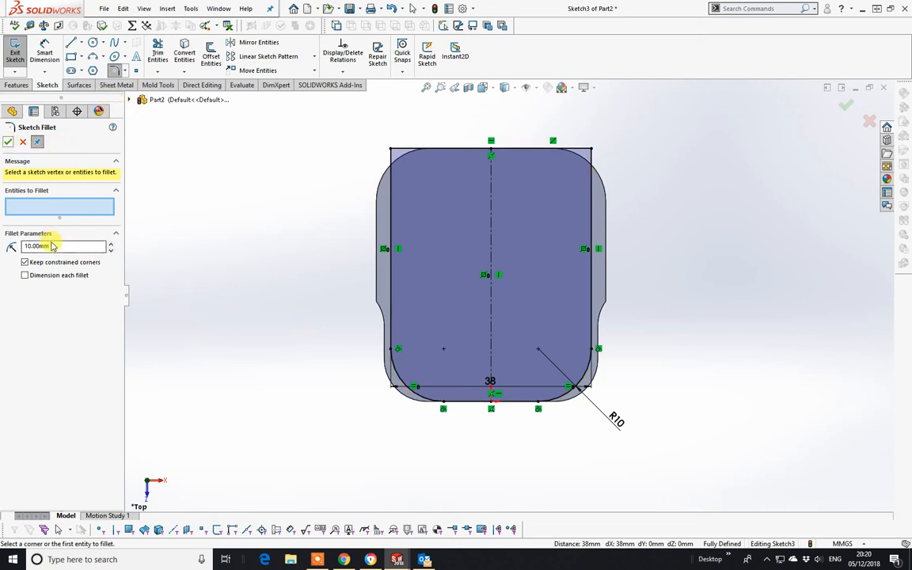
# Round the rectangle's two upper corners with 8 mm sketch fillets and exit the sketch
pyautogui.moveTo(52, 246); pyautogui.dragTo(21, 247)
pyautogui.write('8')
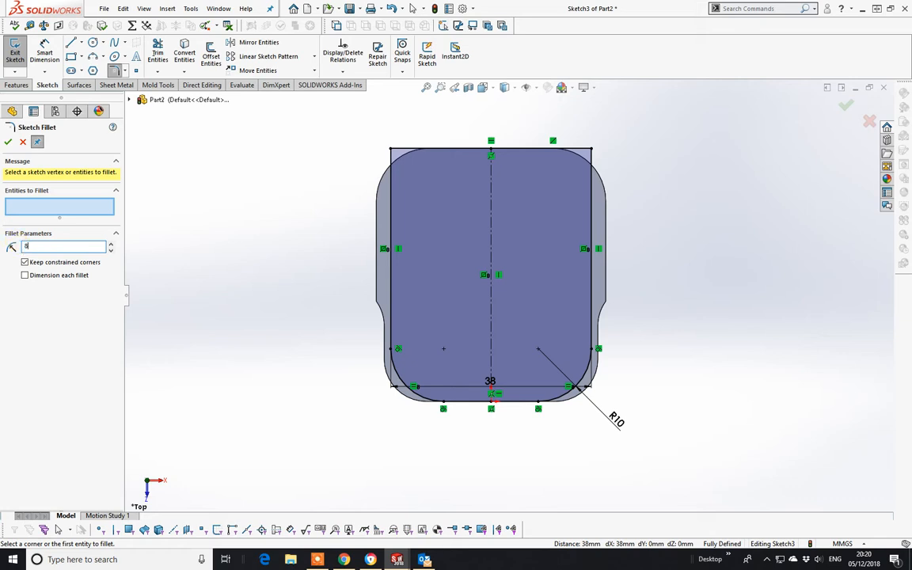
pyautogui.click(393, 151)
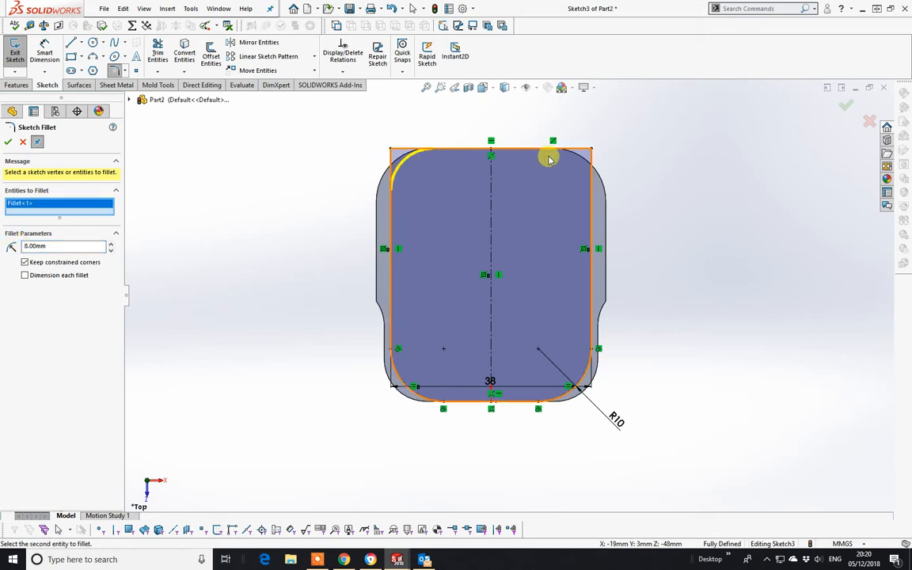
pyautogui.click(592, 151)
pyautogui.press('Return')
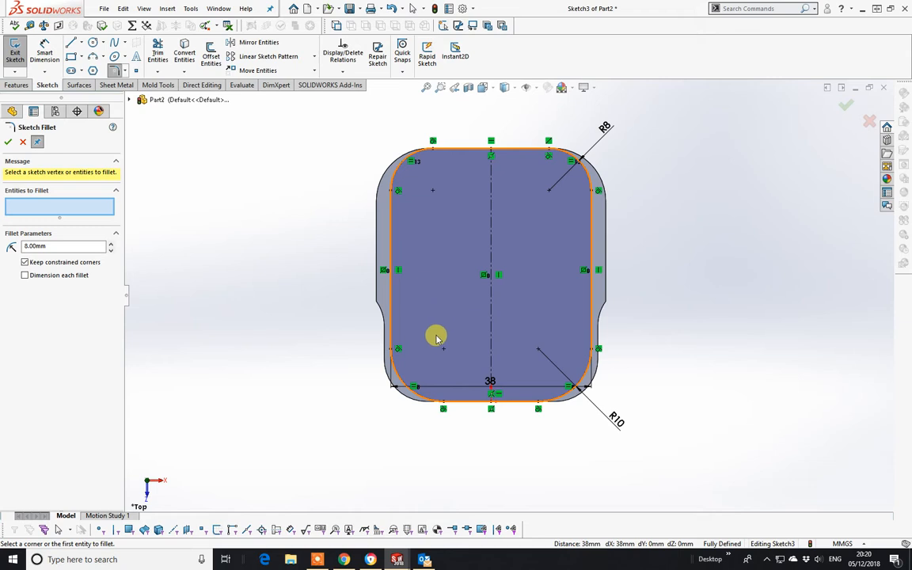
pyautogui.moveTo(436, 339)
pyautogui.mouseDown(button='middle')
pyautogui.moveTo(431, 325)
pyautogui.moveTo(513, 321)
pyautogui.moveTo(489, 312)
pyautogui.mouseUp(button='middle')
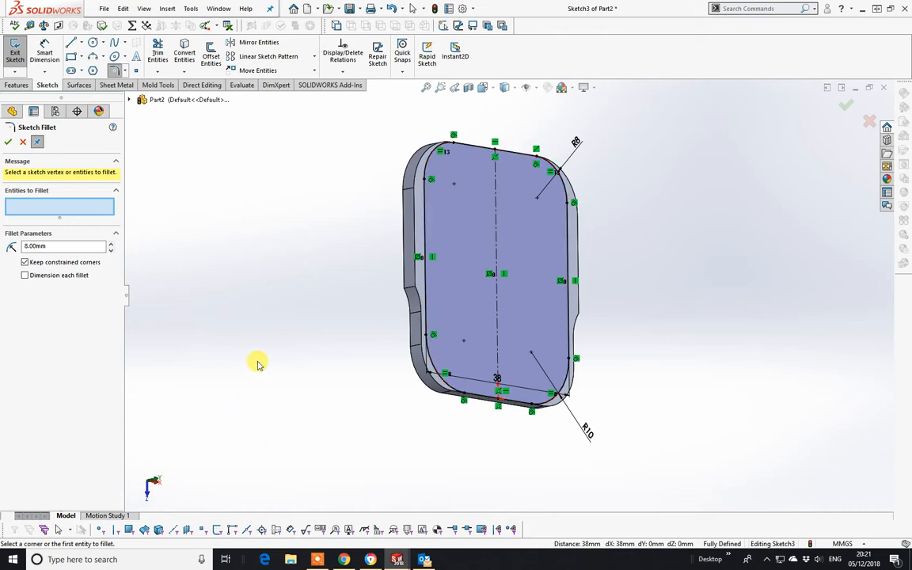
pyautogui.click(8, 143)
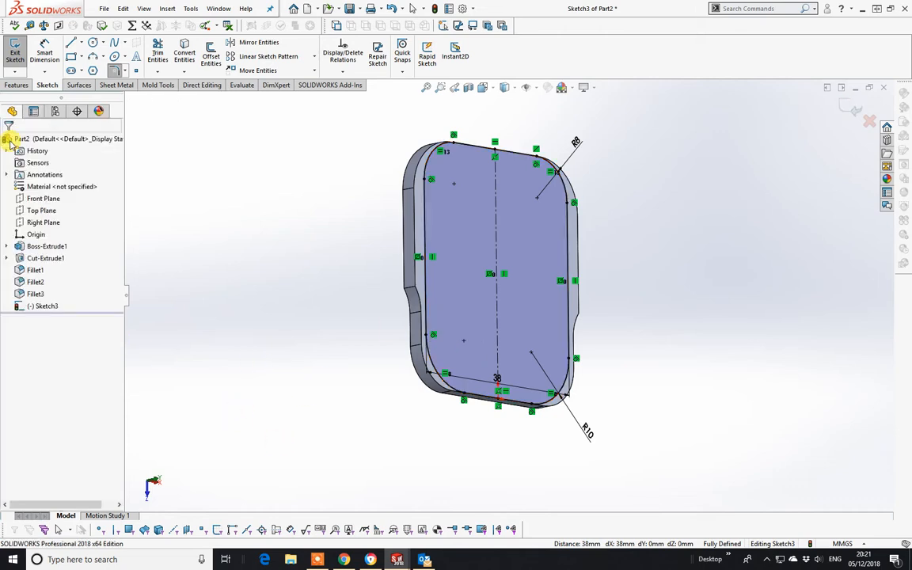
pyautogui.click(849, 107)
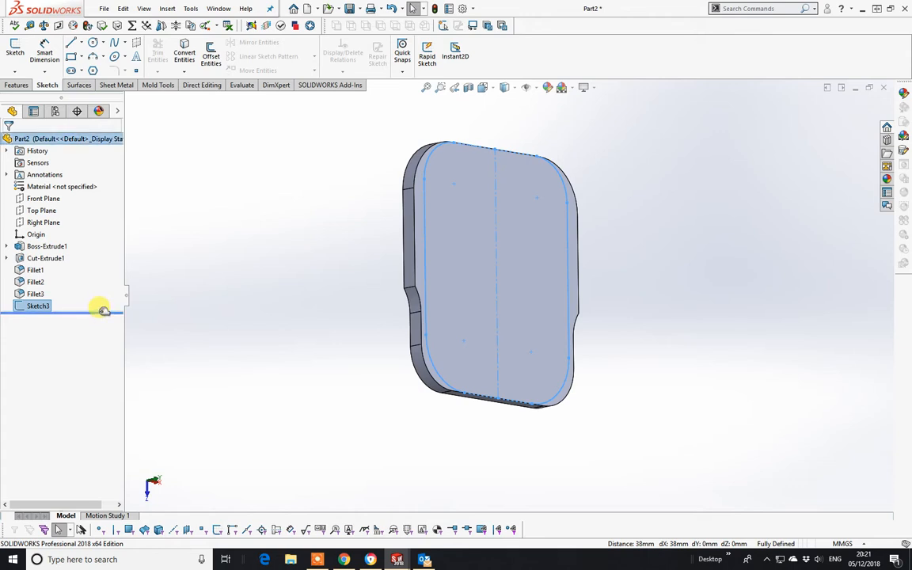
# Roll the model back to before Sketch3 and create a reference plane offset 7 mm outward from the part's top face
pyautogui.moveTo(101, 306); pyautogui.dragTo(94, 302)
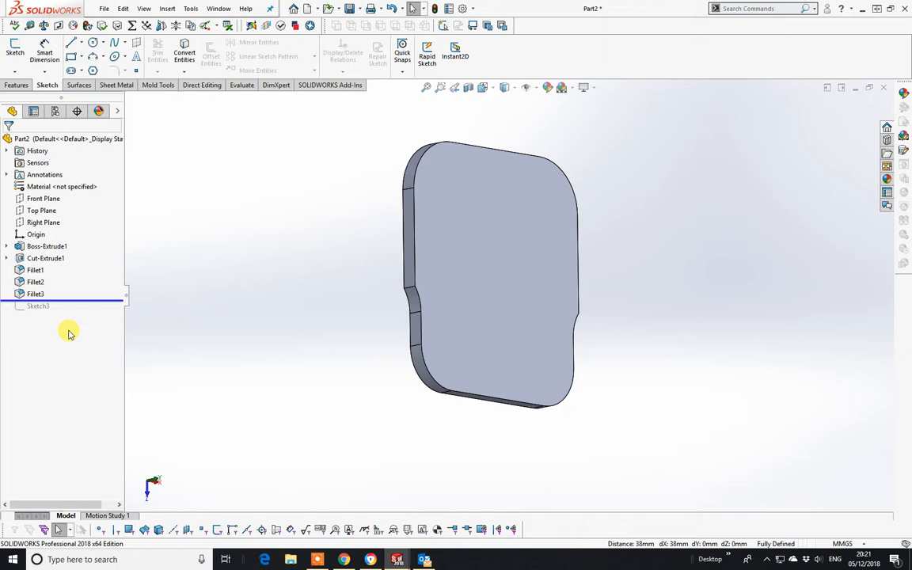
pyautogui.click(16, 85)
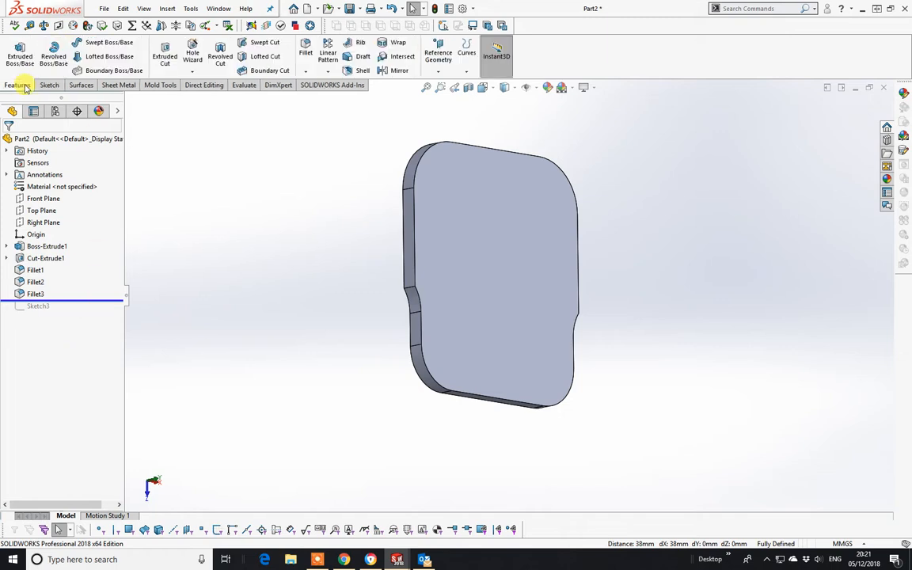
pyautogui.click(438, 67)
pyautogui.click(443, 84)
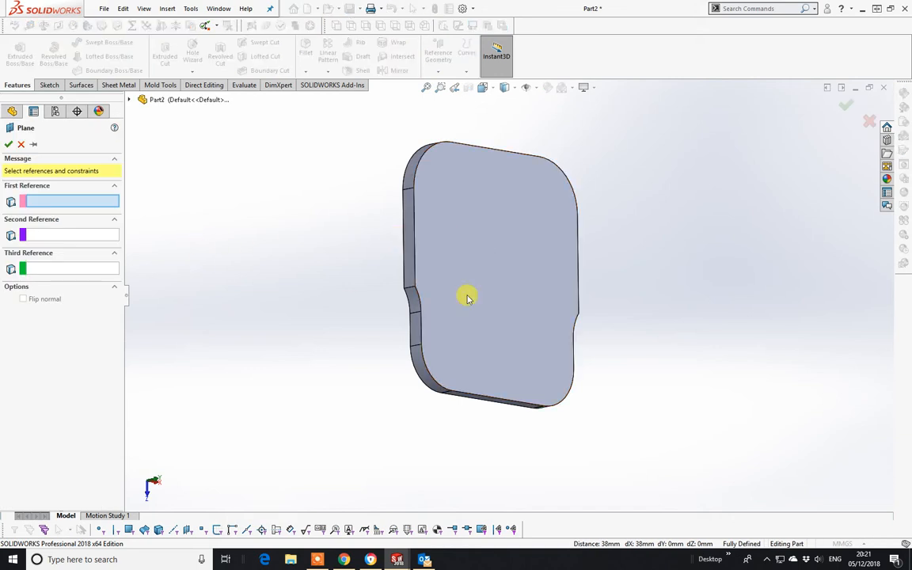
pyautogui.click(486, 246)
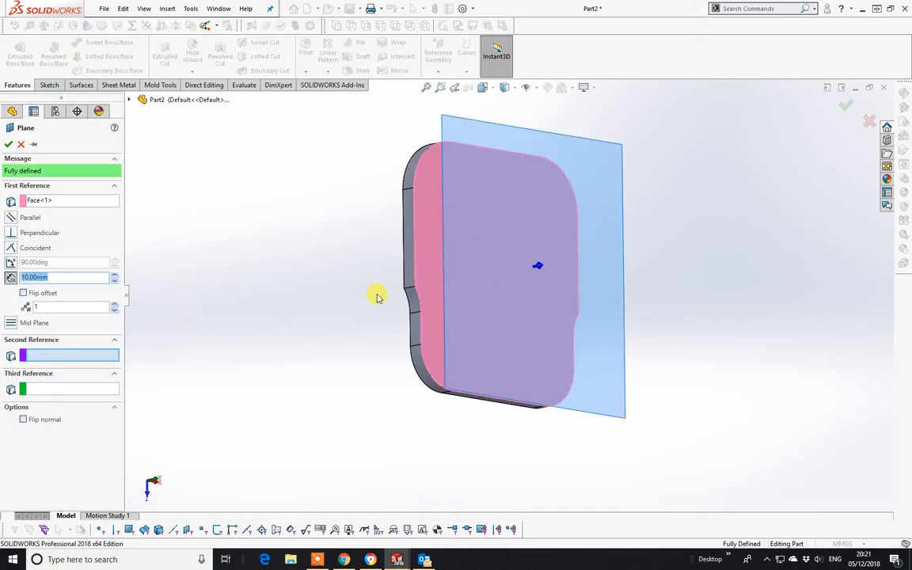
pyautogui.moveTo(377, 298); pyautogui.dragTo(418, 317, button='middle')
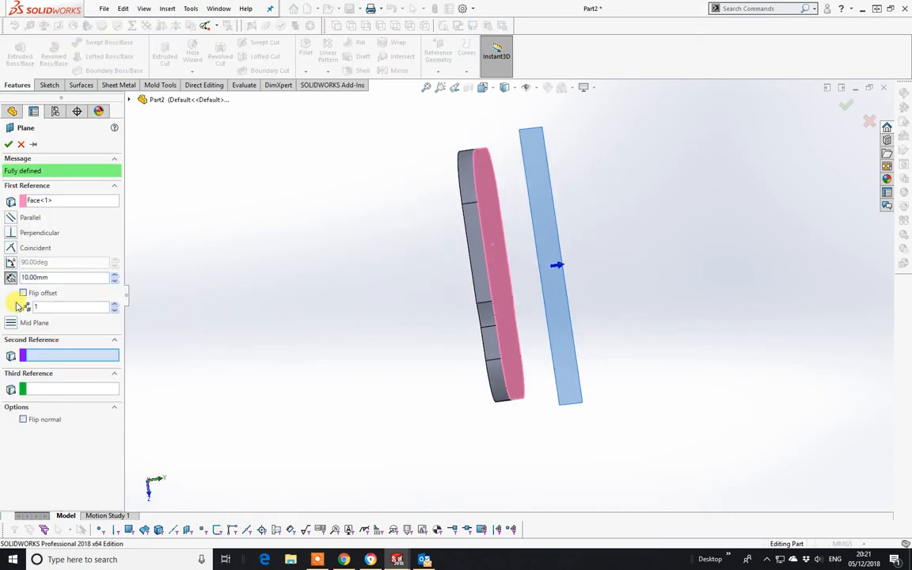
pyautogui.doubleClick(24, 277)
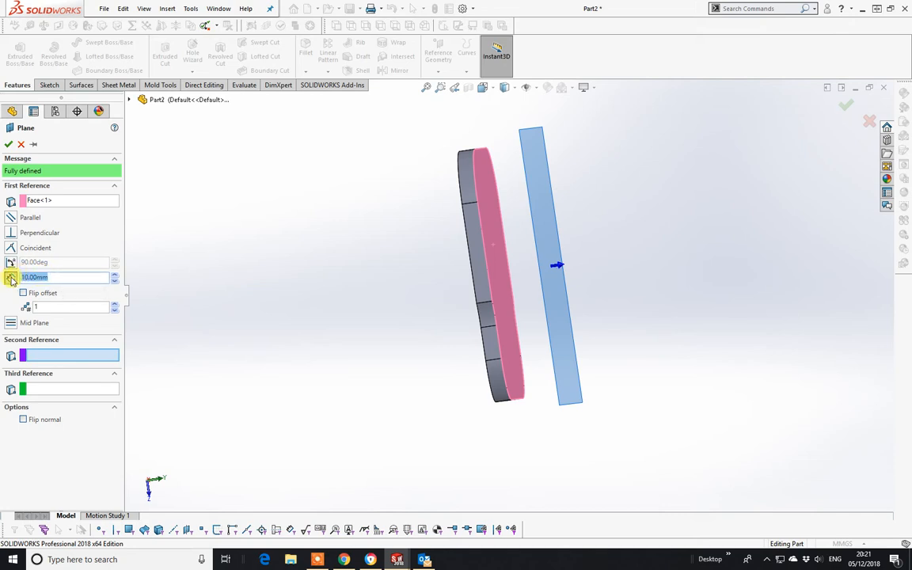
pyautogui.write('7')
pyautogui.press('Return')
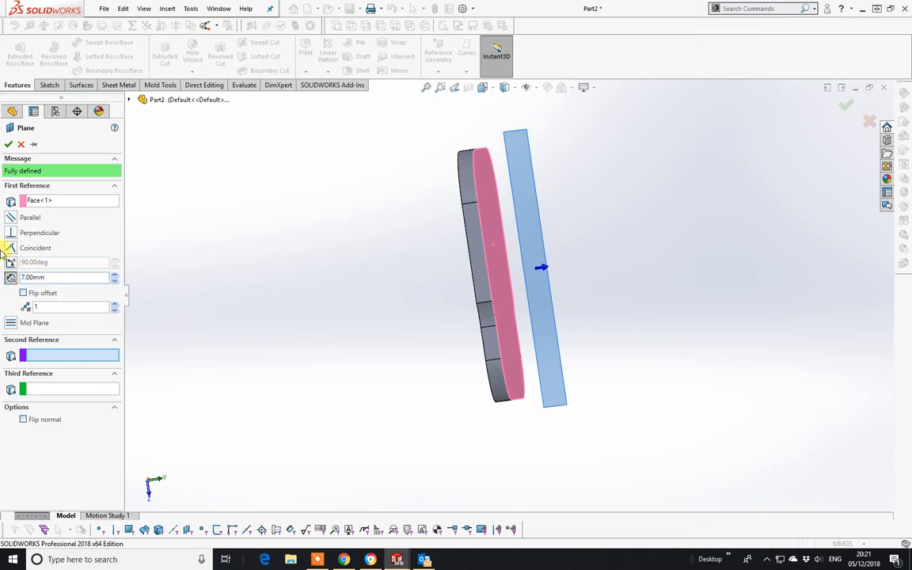
pyautogui.click(844, 110)
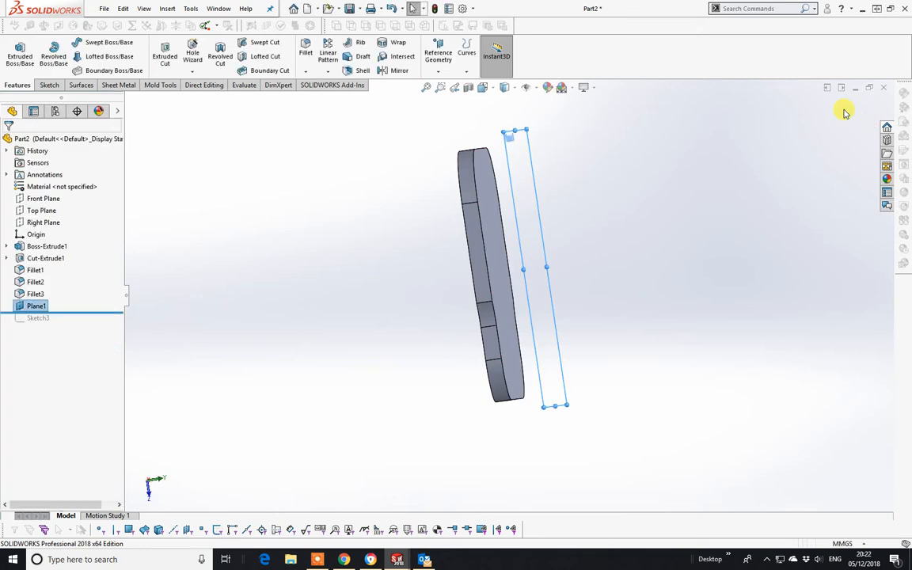
# Roll the model forward past Sketch3 and change its sketch plane from the top face to Plane1
pyautogui.moveTo(381, 360); pyautogui.dragTo(331, 359, button='middle')
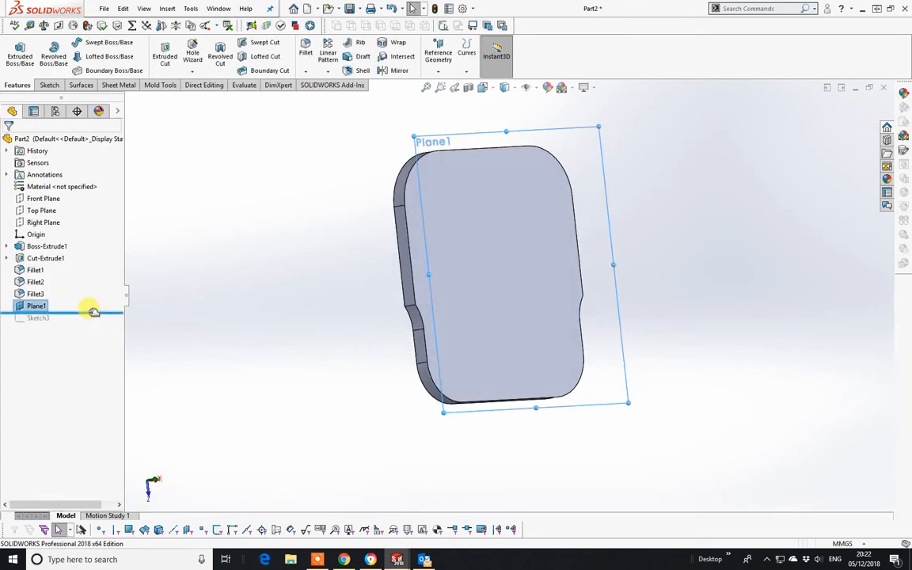
pyautogui.moveTo(93, 312); pyautogui.dragTo(88, 322)
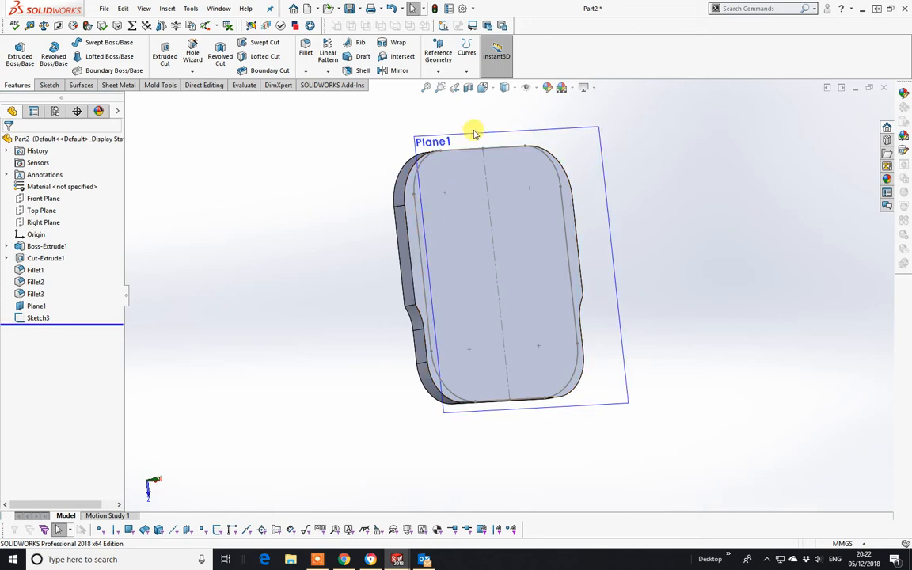
pyautogui.rightClick(43, 320)
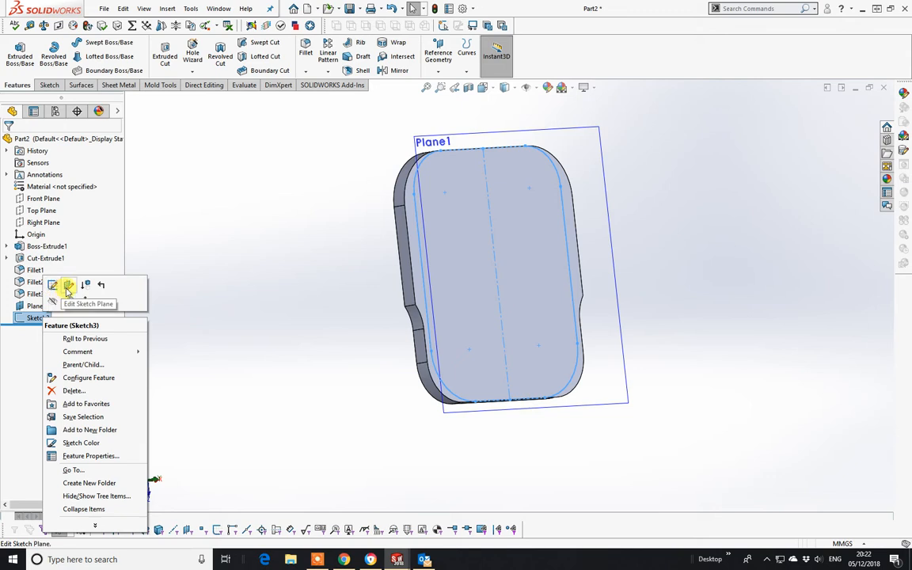
pyautogui.click(68, 287)
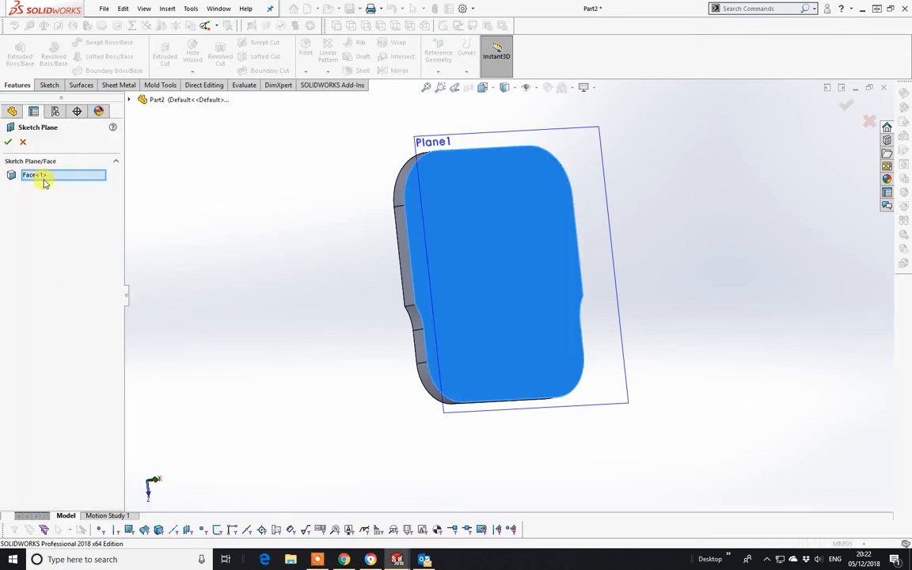
pyautogui.click(606, 184)
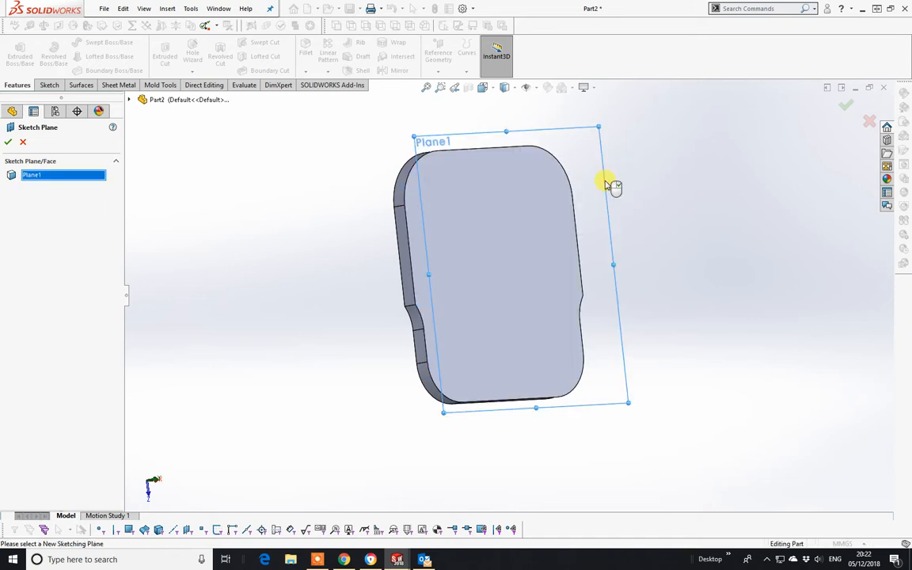
pyautogui.press('Return')
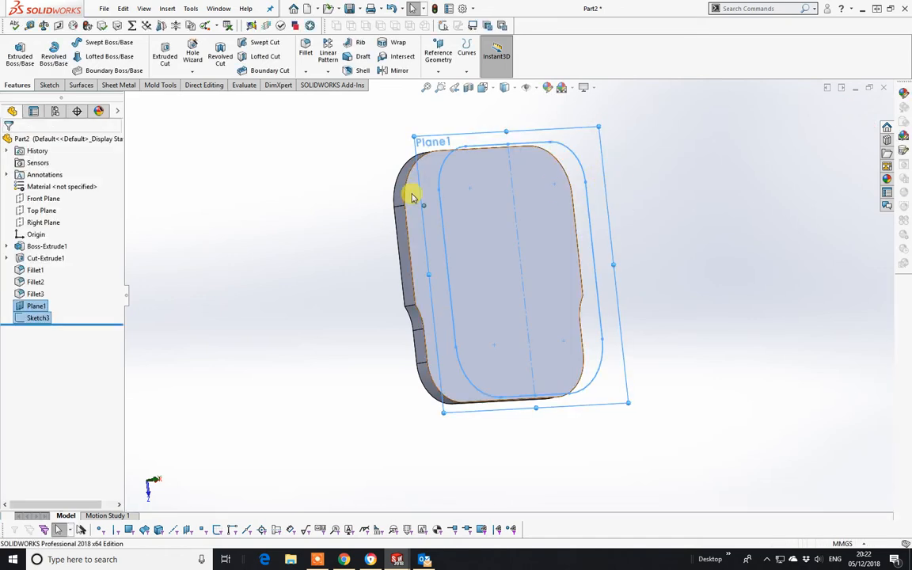
# Set up a boss extrusion of Sketch3 in the reversed direction, Up To Surface, ending at the part's top face
pyautogui.moveTo(411, 194)
pyautogui.mouseDown(button='middle')
pyautogui.moveTo(349, 198)
pyautogui.moveTo(428, 204)
pyautogui.moveTo(487, 152)
pyautogui.moveTo(506, 169)
pyautogui.moveTo(511, 157)
pyautogui.moveTo(470, 155)
pyautogui.moveTo(439, 175)
pyautogui.moveTo(449, 175)
pyautogui.mouseUp(button='middle')
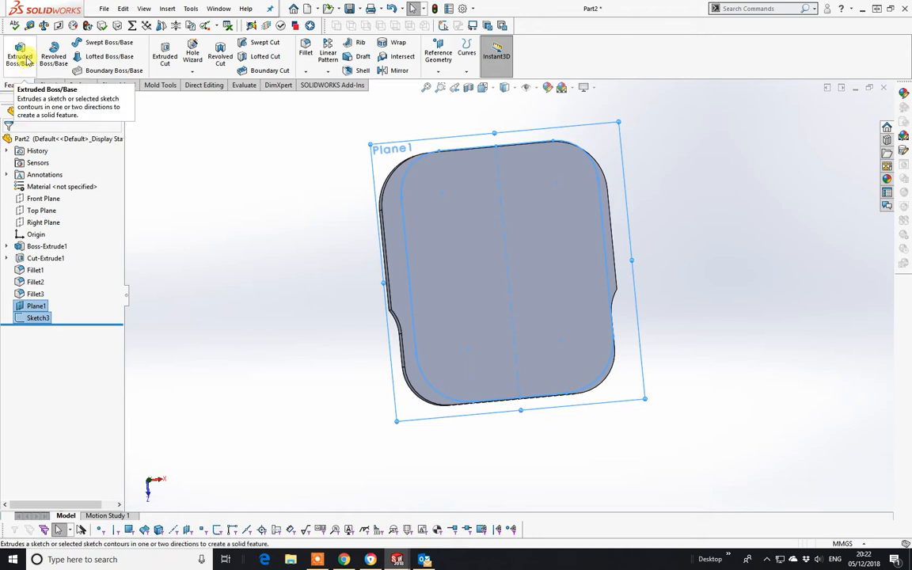
pyautogui.click(21, 57)
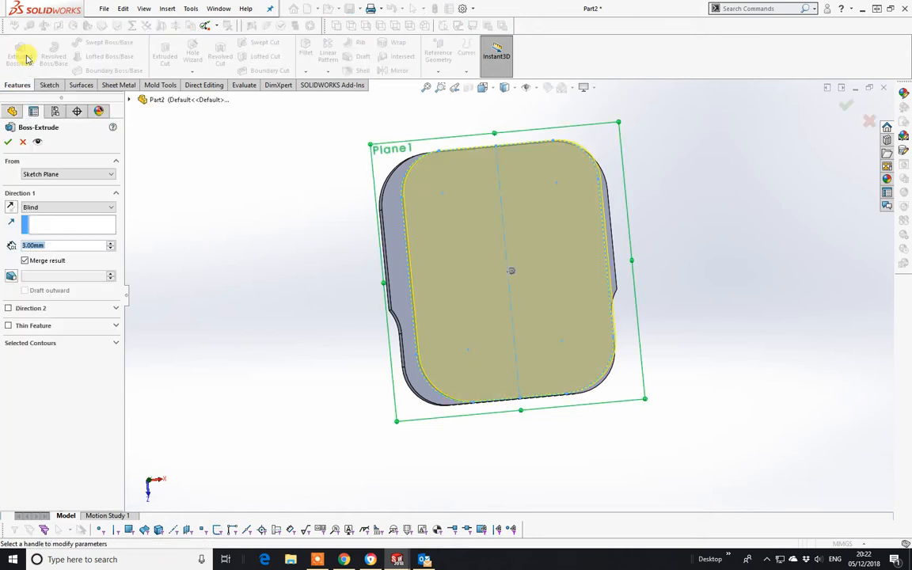
pyautogui.moveTo(449, 311); pyautogui.dragTo(447, 131, button='middle')
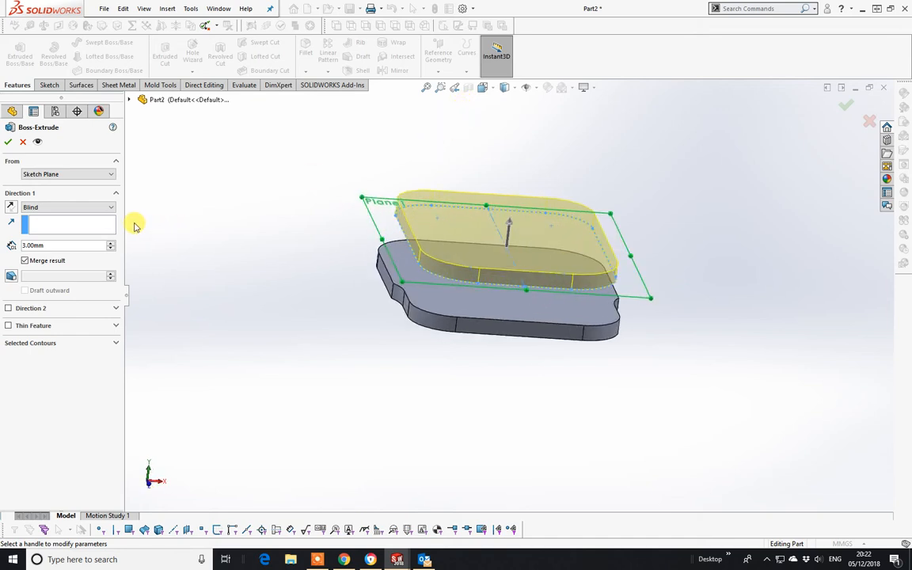
pyautogui.click(10, 207)
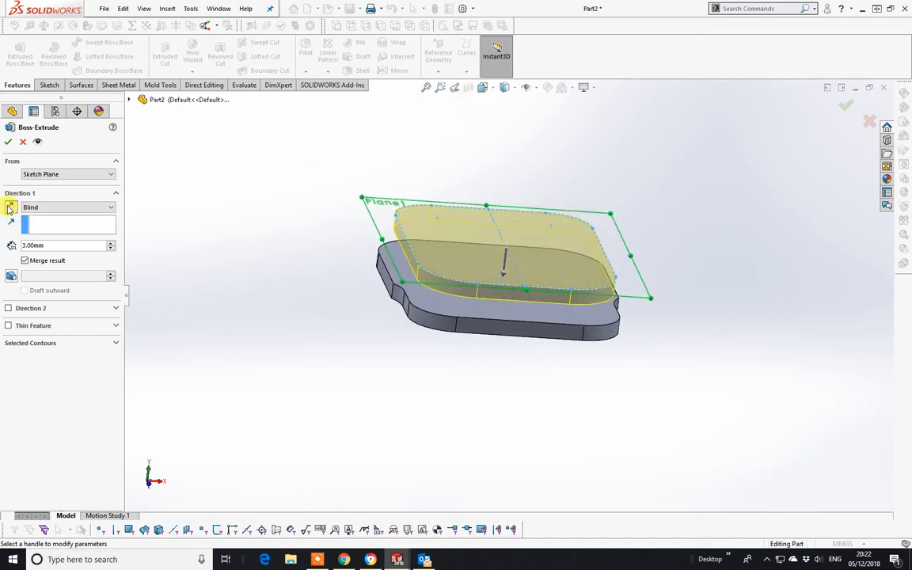
pyautogui.moveTo(555, 446); pyautogui.dragTo(516, 361, button='middle')
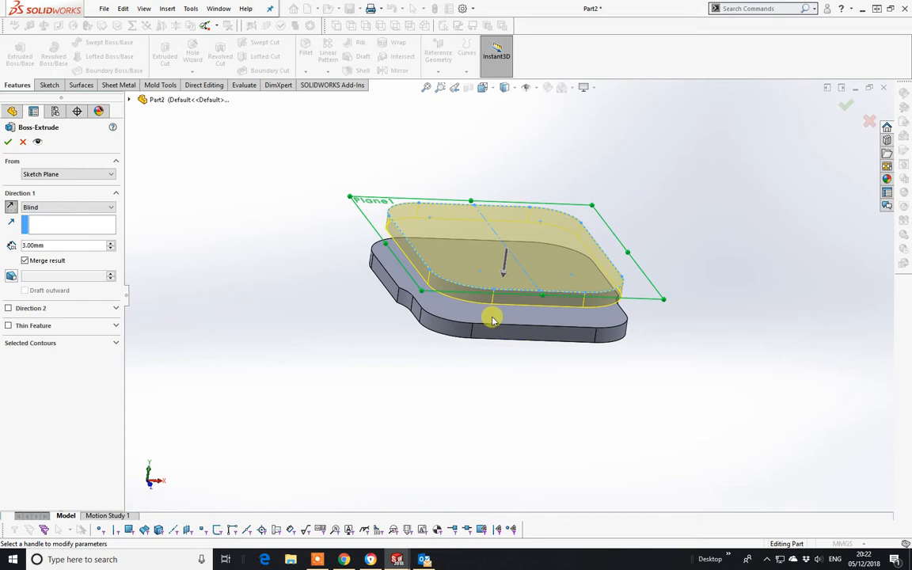
pyautogui.click(109, 208)
pyautogui.click(87, 246)
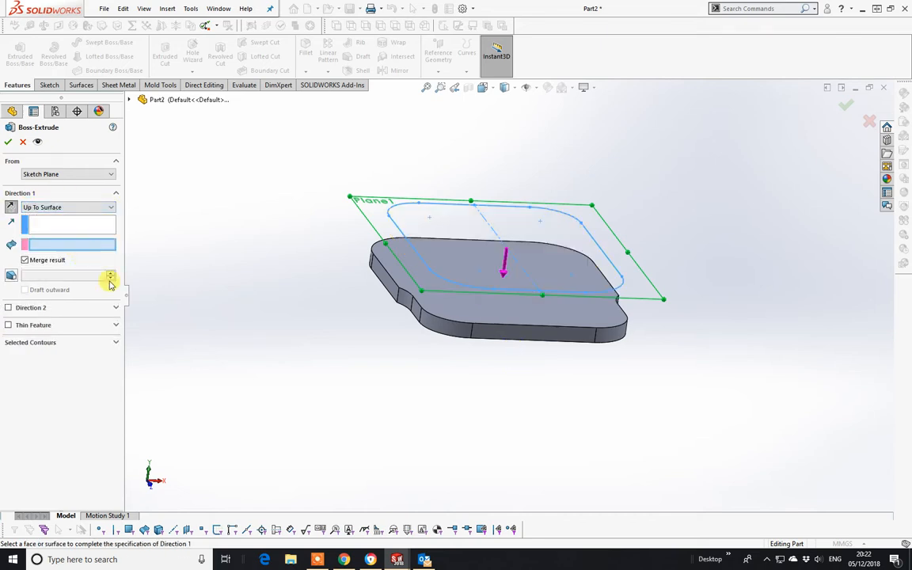
pyautogui.click(491, 311)
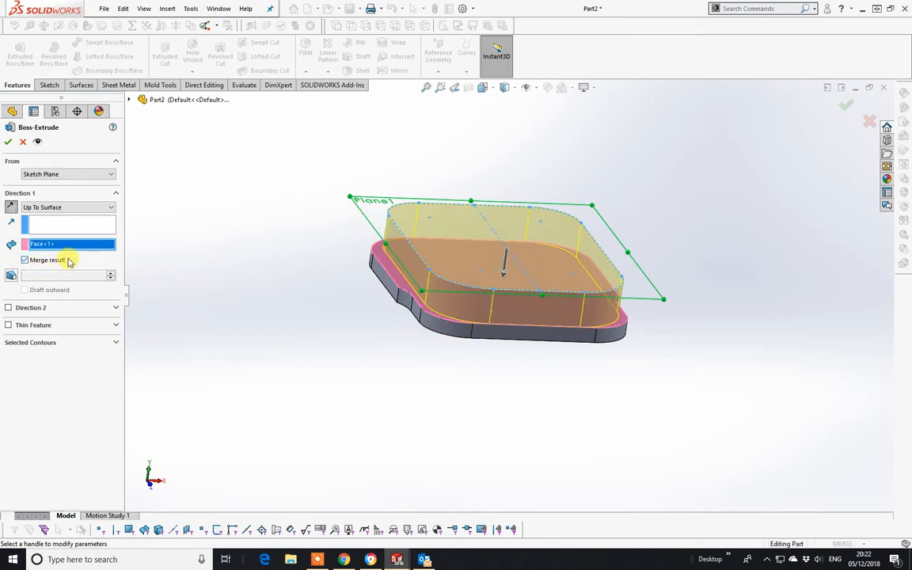
# Make the extrusion a one-direction thin feature with a 1 mm wall thickness
pyautogui.moveTo(399, 281); pyautogui.dragTo(402, 320, button='middle')
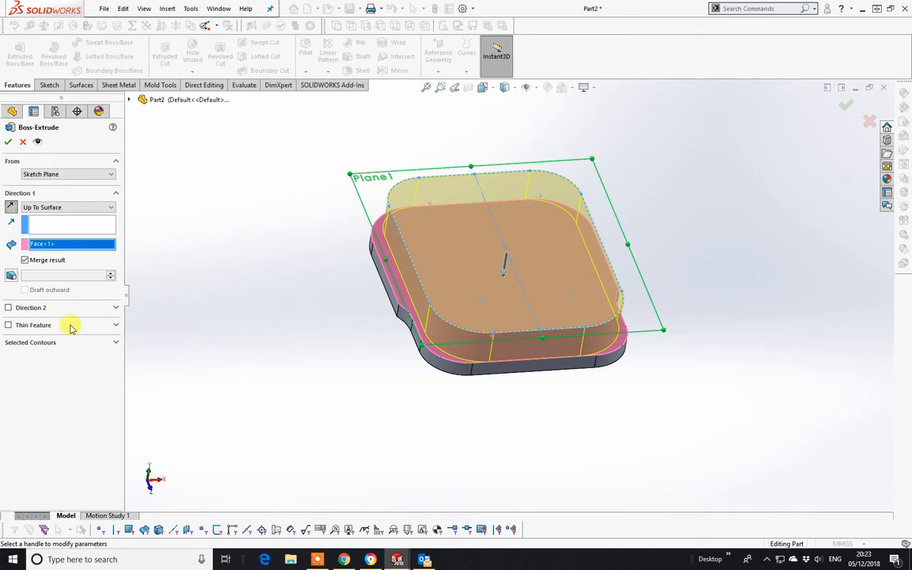
pyautogui.click(8, 325)
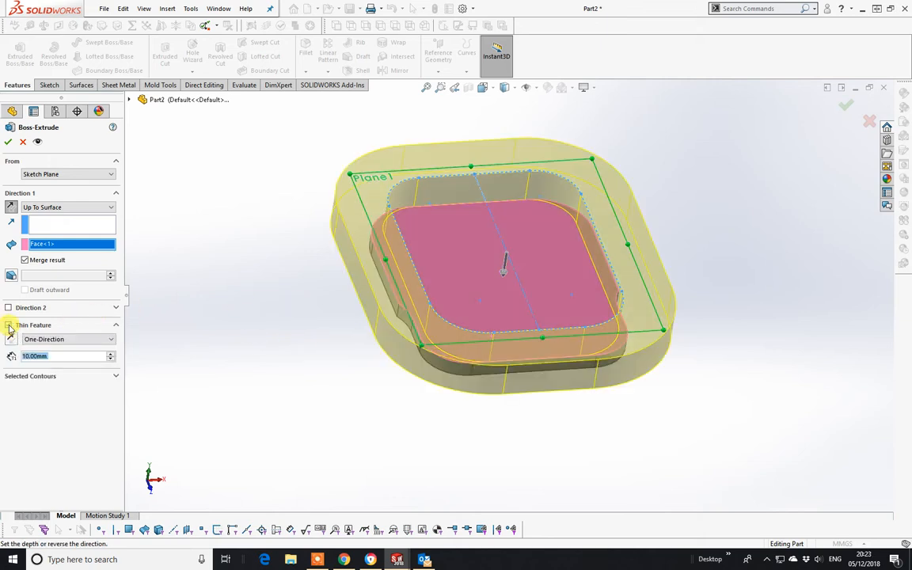
pyautogui.moveTo(397, 296); pyautogui.dragTo(379, 336, button='middle')
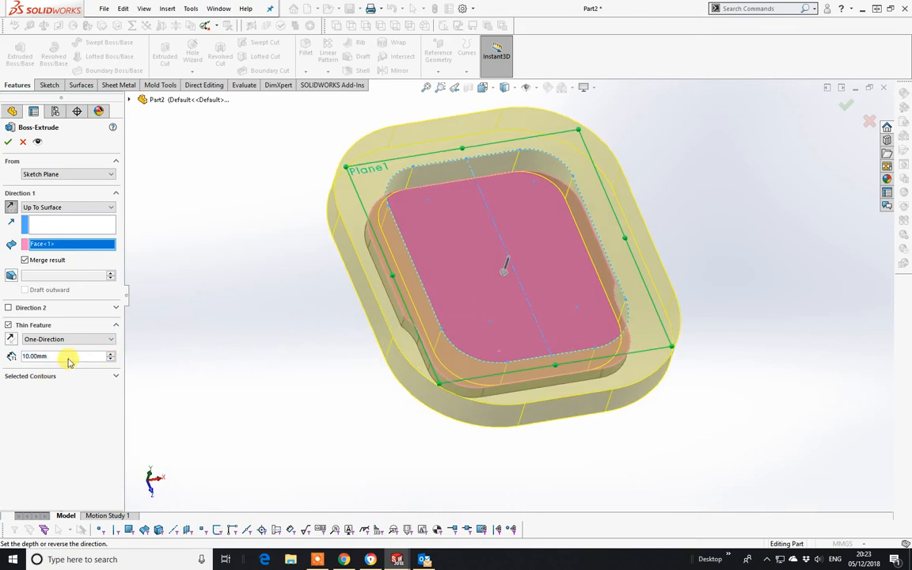
pyautogui.moveTo(60, 356); pyautogui.dragTo(11, 351)
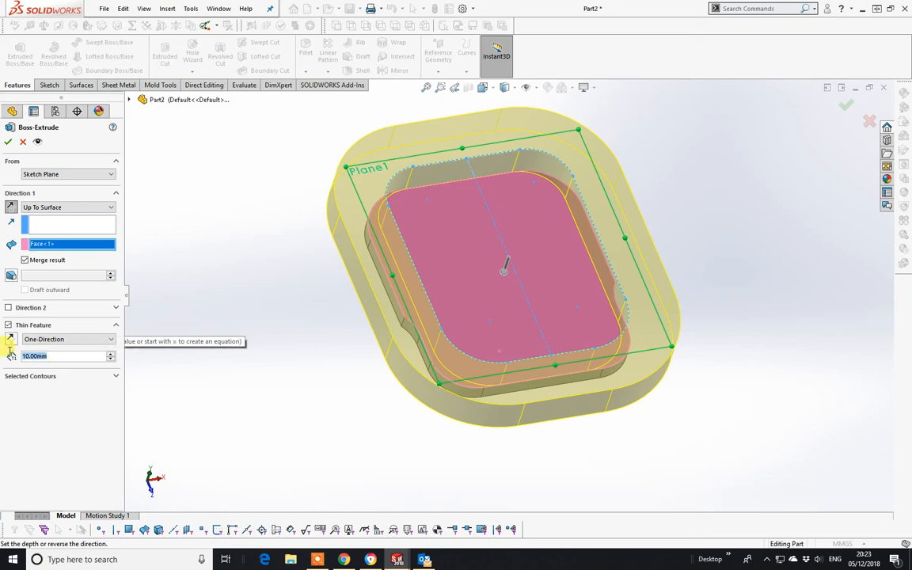
pyautogui.write('1')
pyautogui.press('Return')
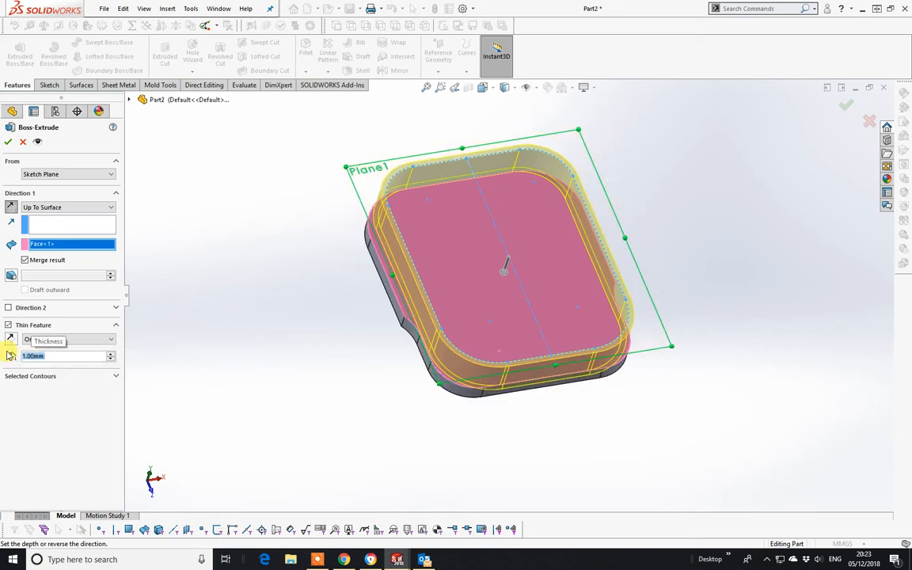
# Reverse the thin feature's wall direction so the wall lies inside the sketch outline, and finish the extrusion
pyautogui.moveTo(525, 249); pyautogui.dragTo(550, 291, button='middle')
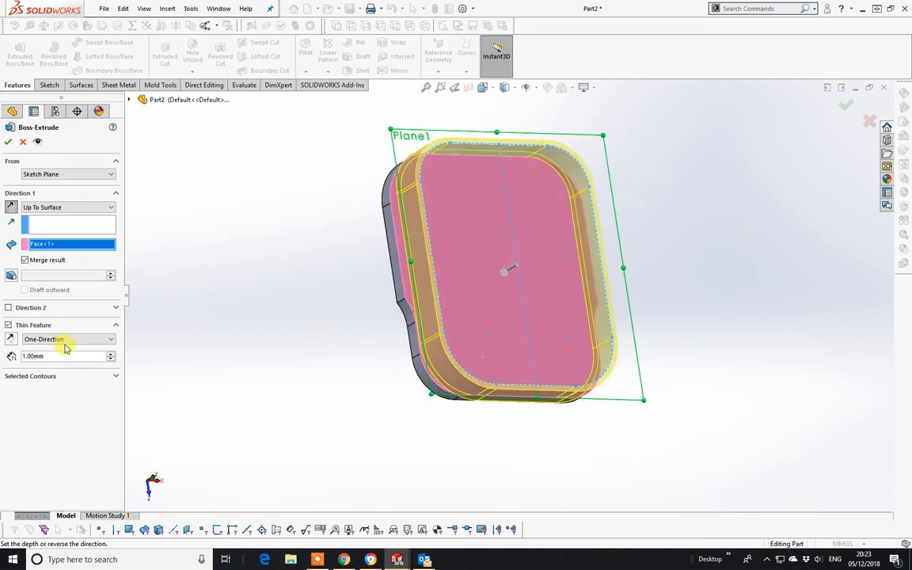
pyautogui.click(12, 339)
pyautogui.moveTo(388, 311); pyautogui.dragTo(407, 355, button='middle')
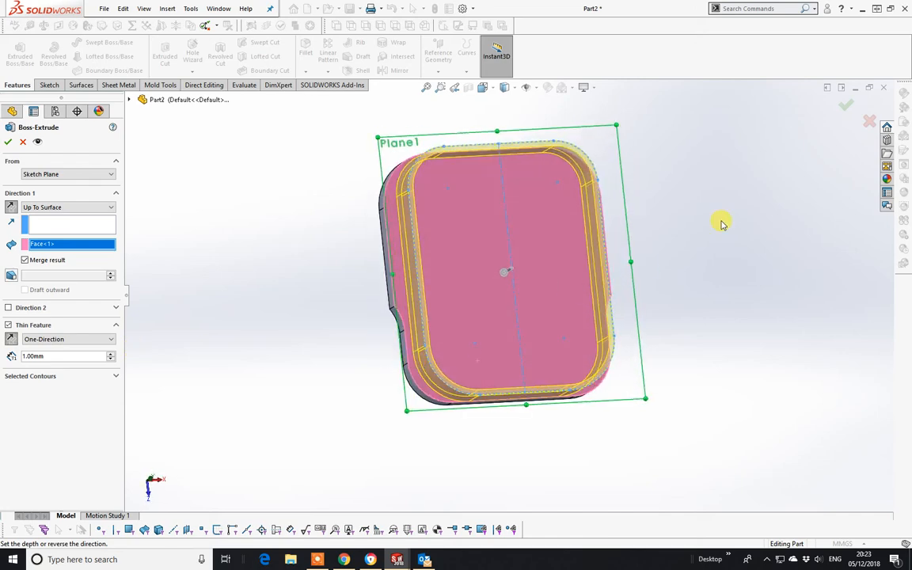
pyautogui.click(846, 106)
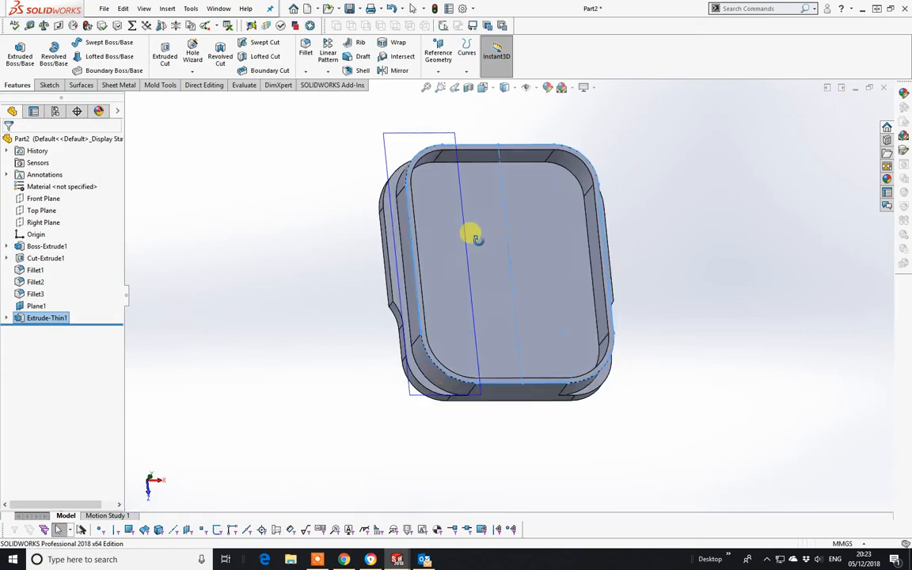
# Examine the extruded thin-walled rim on the base from the side, at an angle and squarely from above
pyautogui.moveTo(474, 237); pyautogui.dragTo(488, 386, button='middle')
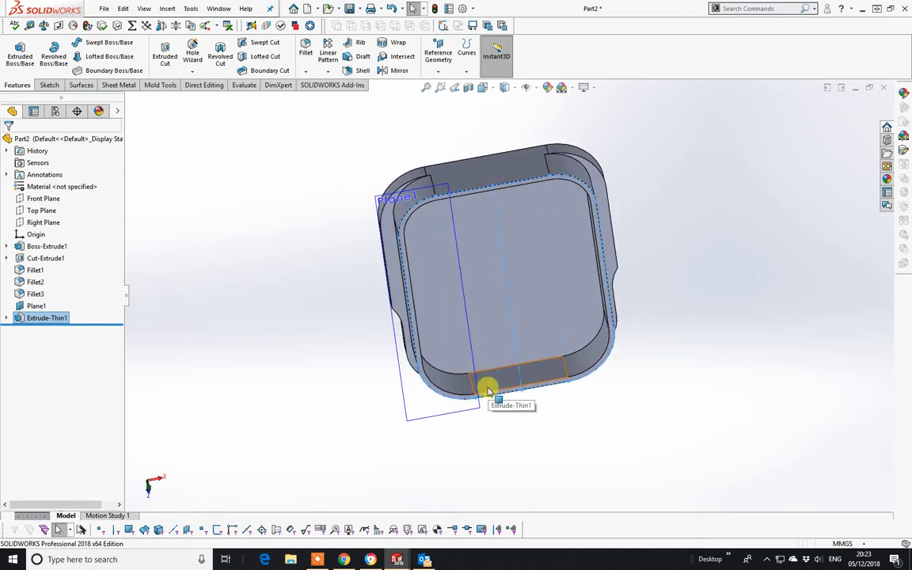
pyautogui.moveTo(488, 390); pyautogui.dragTo(460, 163, button='middle')
pyautogui.moveTo(468, 289); pyautogui.dragTo(457, 234, button='middle')
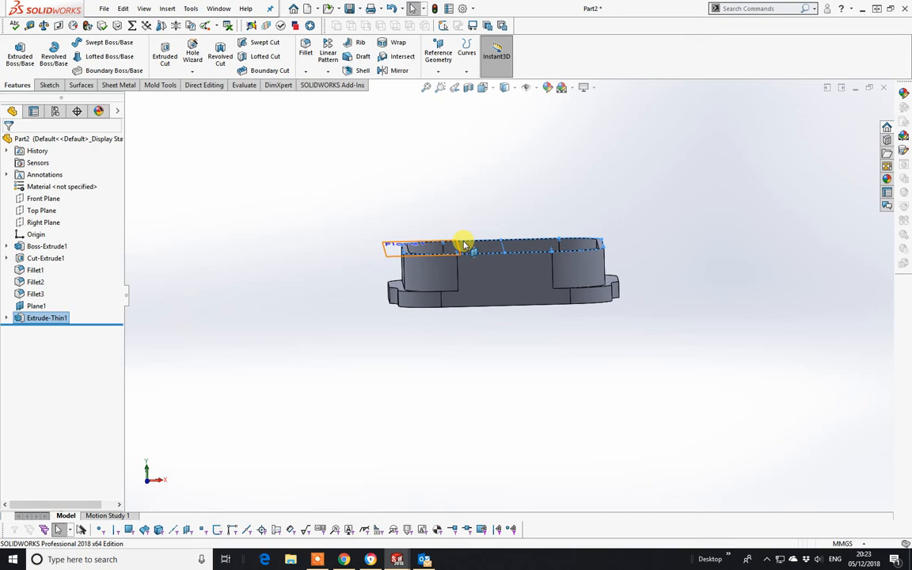
pyautogui.press('space')
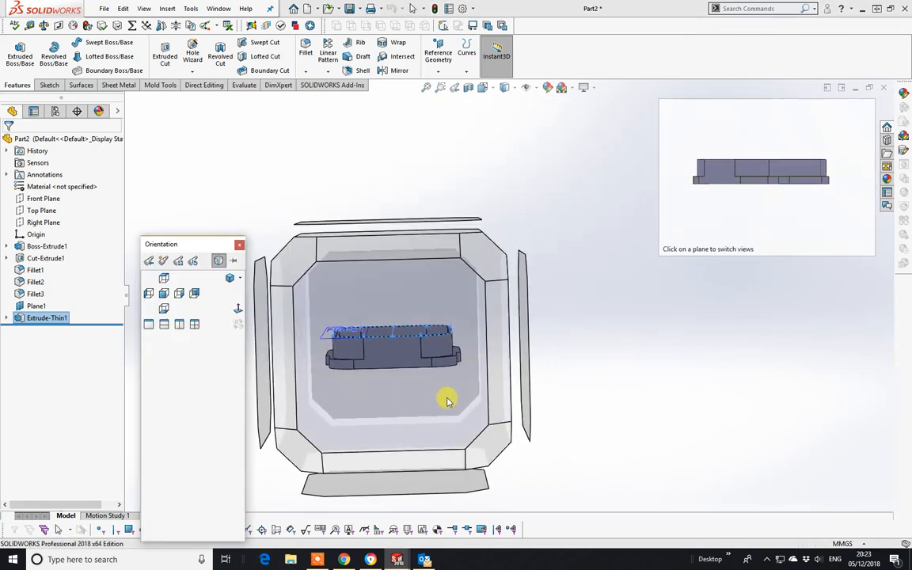
pyautogui.click(446, 269)
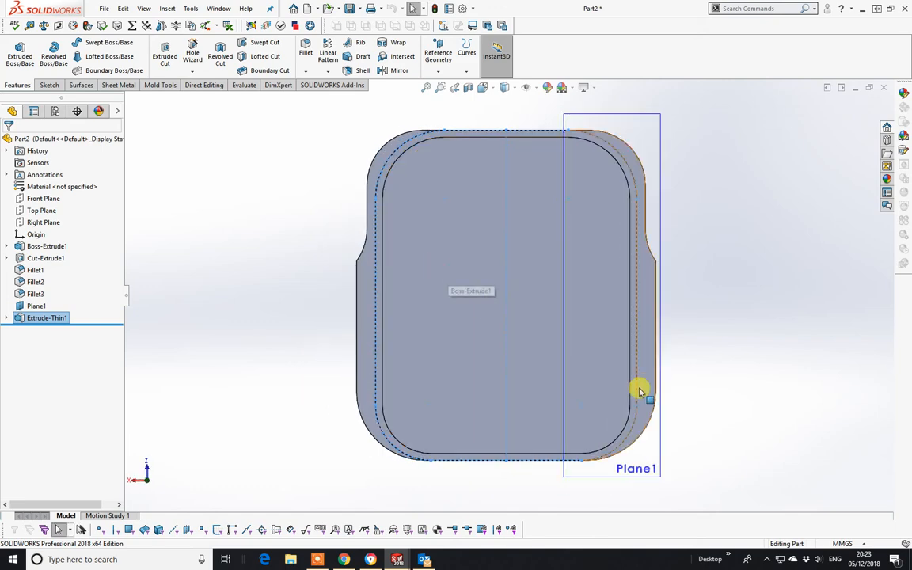
pyautogui.moveTo(638, 388); pyautogui.dragTo(566, 393, button='middle')
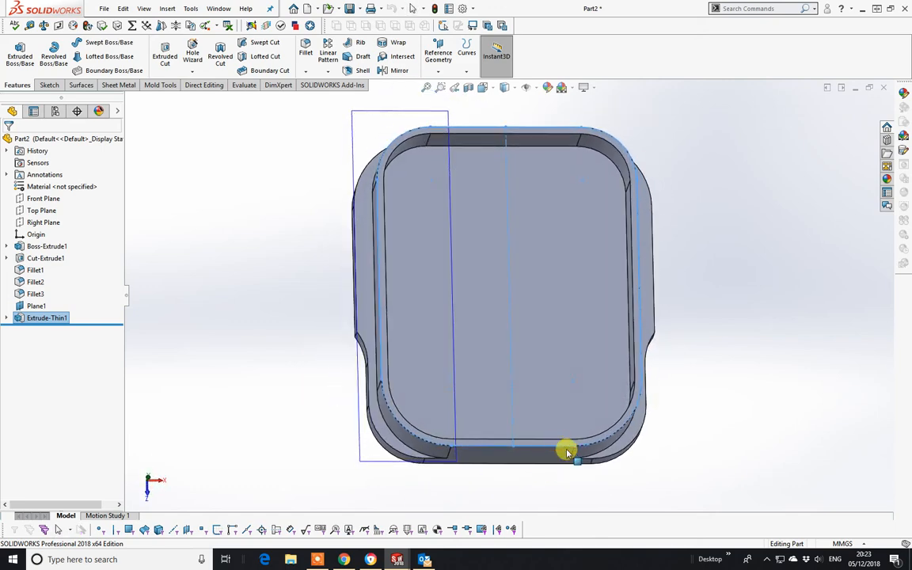
pyautogui.press('space')
pyautogui.click(475, 356)
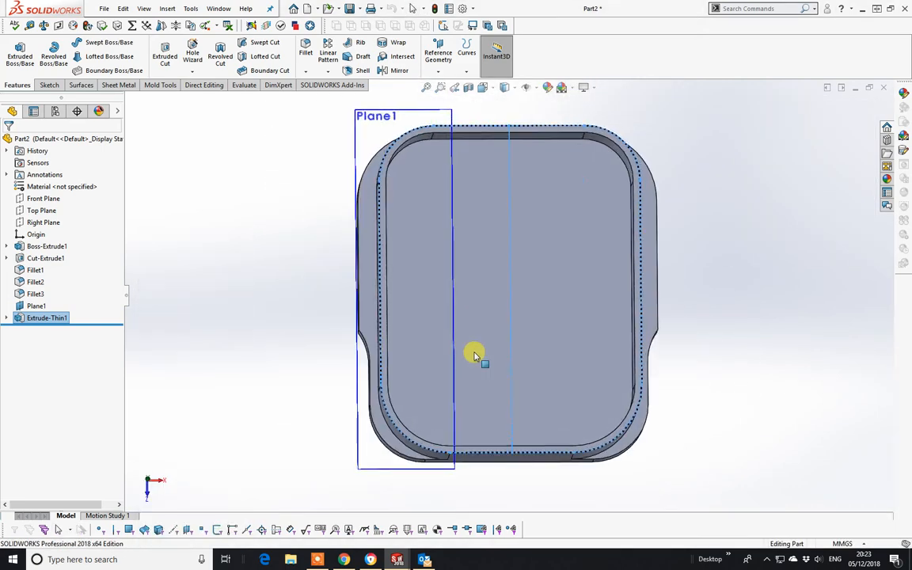
pyautogui.click(756, 236)
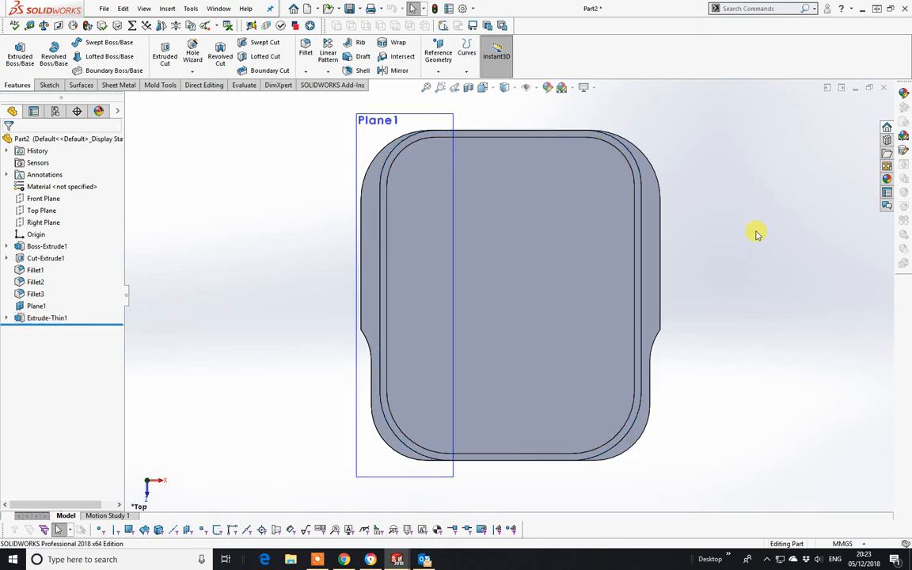
pyautogui.moveTo(739, 254); pyautogui.dragTo(776, 195, button='middle')
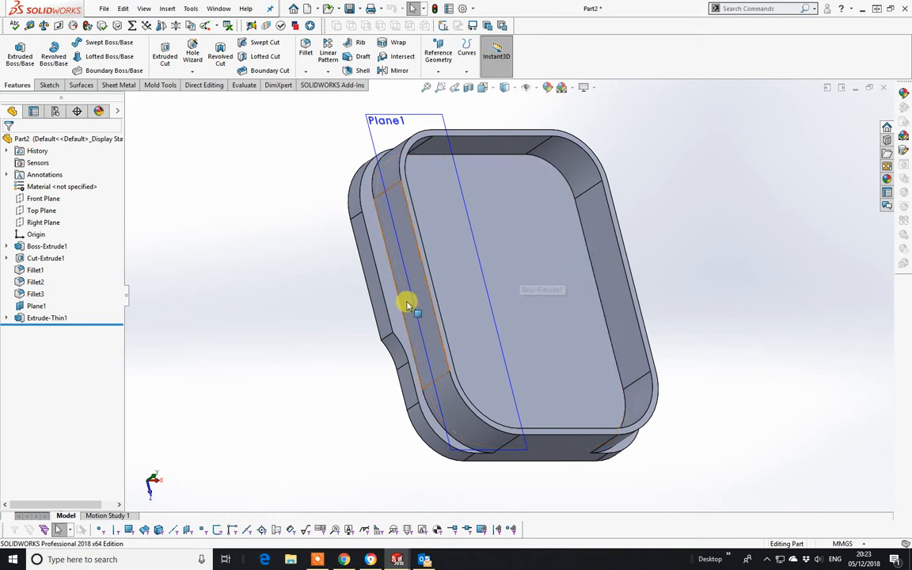
pyautogui.moveTo(601, 306)
pyautogui.mouseDown(button='middle')
pyautogui.moveTo(553, 293)
pyautogui.moveTo(560, 311)
pyautogui.moveTo(542, 277)
pyautogui.moveTo(544, 285)
pyautogui.mouseUp(button='middle')
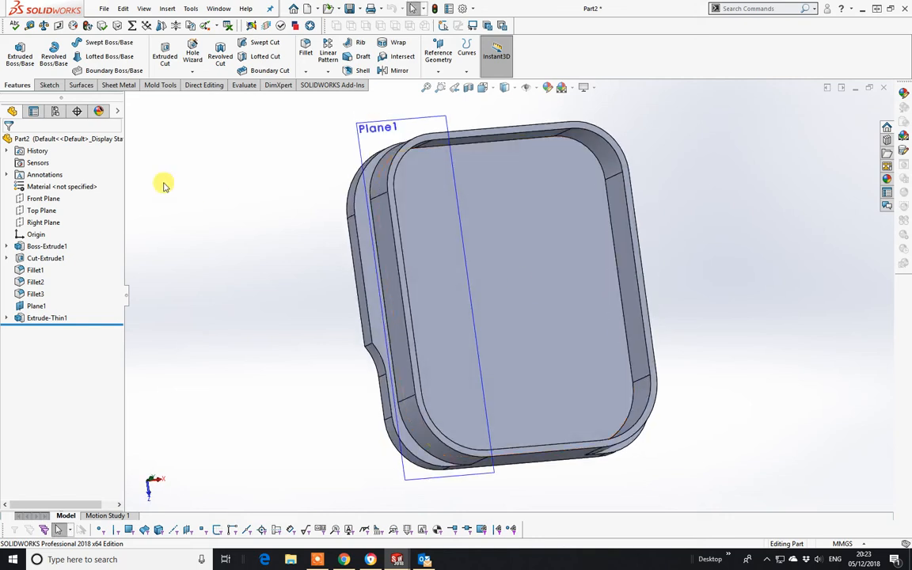
# Start a sketch on the floor face inside the rim and convert that face's outline into sketch entities
pyautogui.click(49, 85)
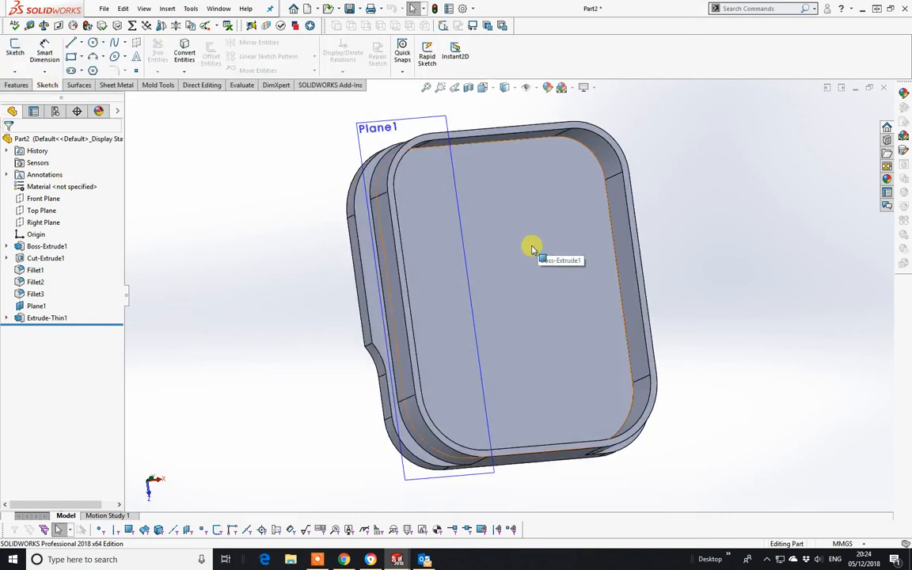
pyautogui.click(508, 214)
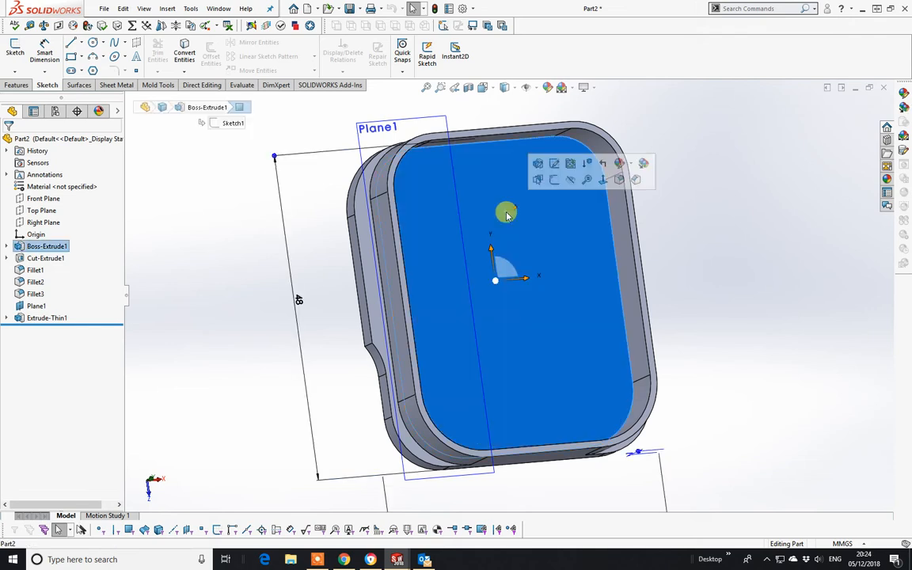
pyautogui.click(15, 49)
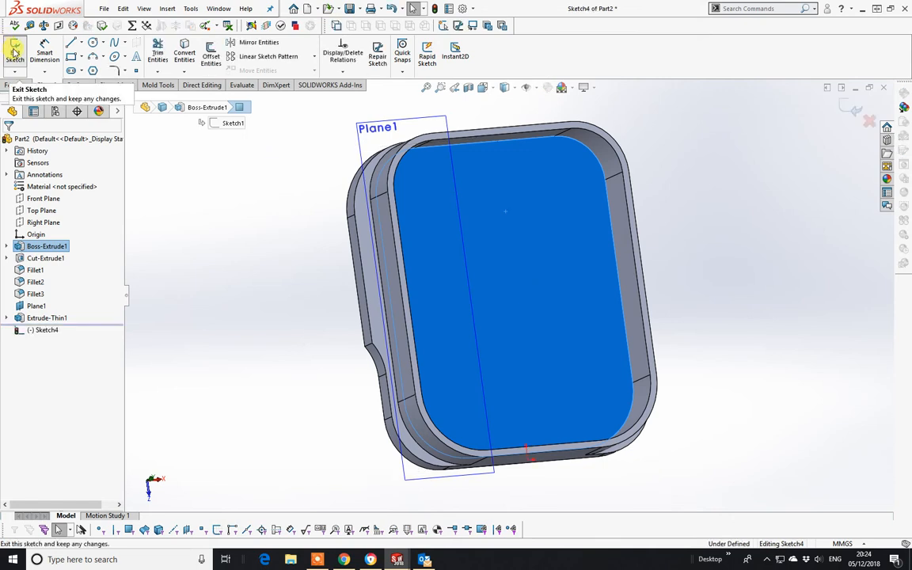
pyautogui.click(184, 52)
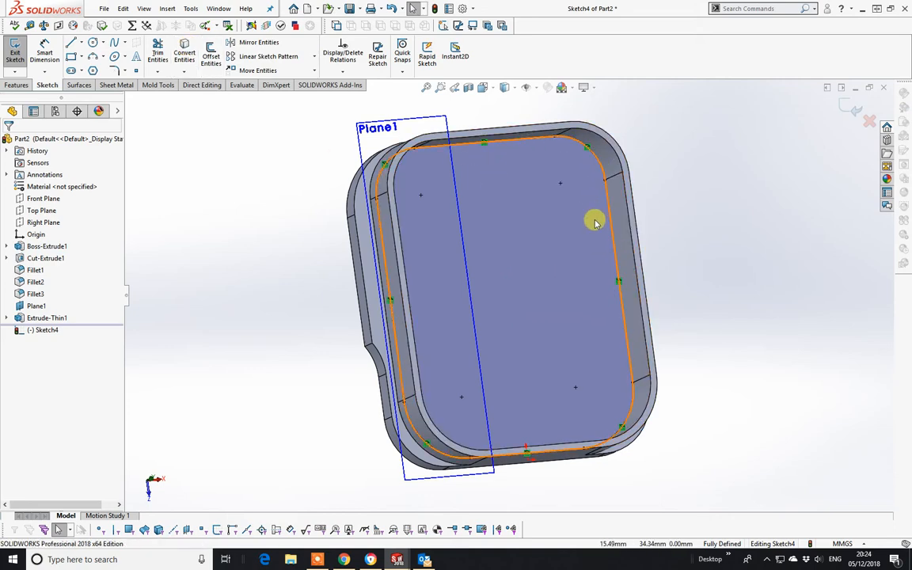
pyautogui.moveTo(596, 224); pyautogui.dragTo(575, 295, button='middle')
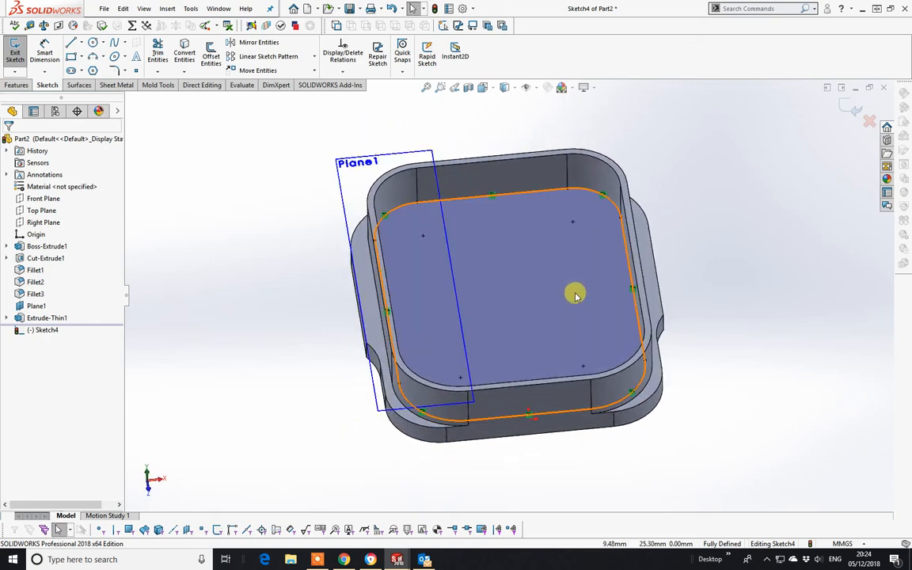
# Cut the converted outline blind 1 mm deep into the floor inside the rim
pyautogui.click(15, 85)
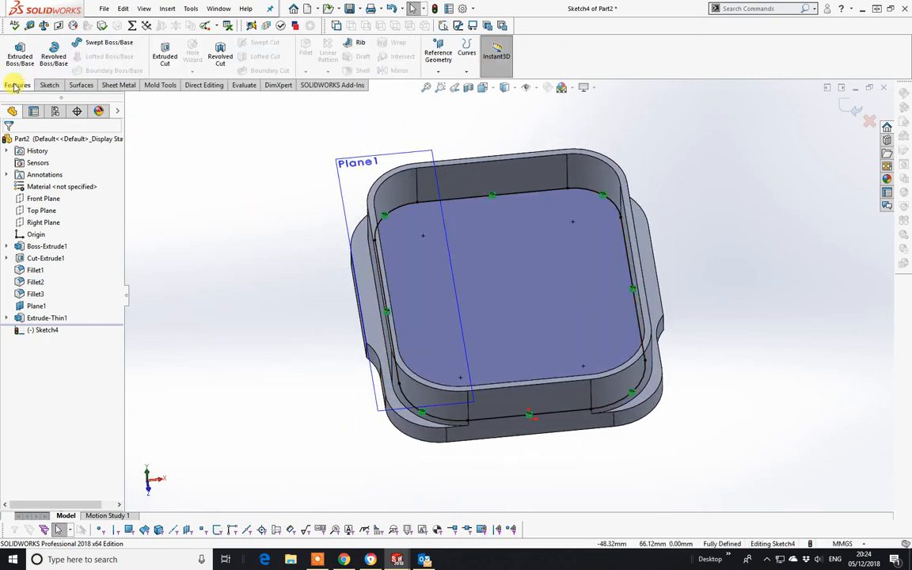
pyautogui.click(164, 57)
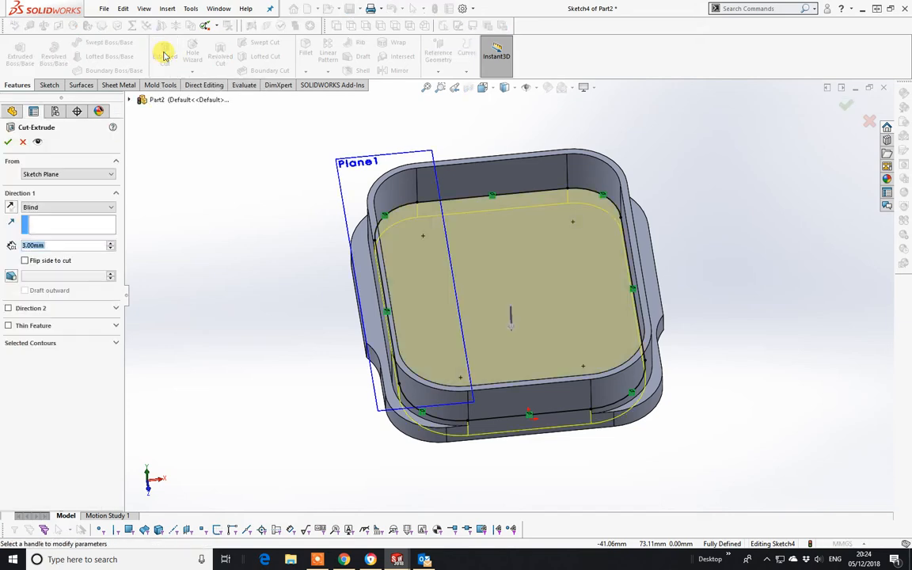
pyautogui.moveTo(509, 269); pyautogui.dragTo(498, 203, button='middle')
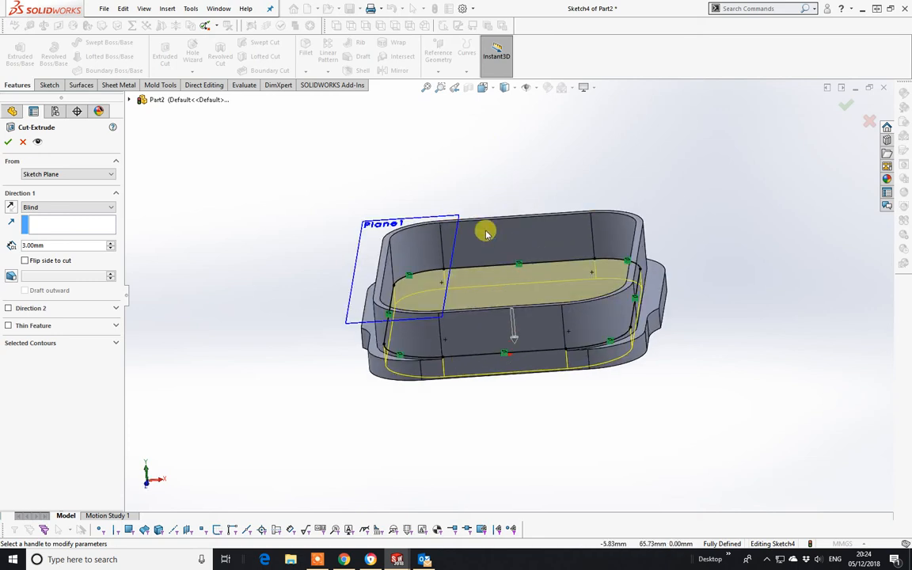
pyautogui.doubleClick(66, 245)
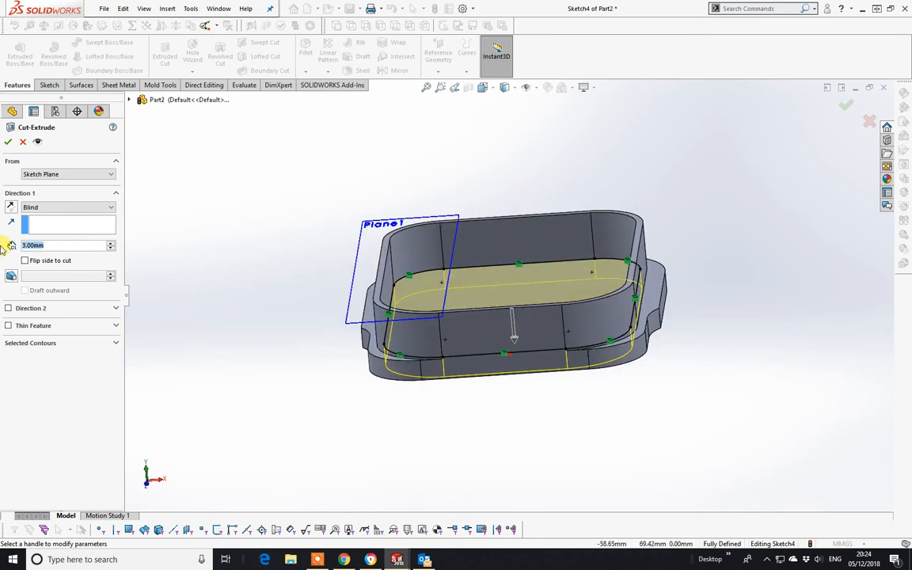
pyautogui.write('1')
pyautogui.press('Return')
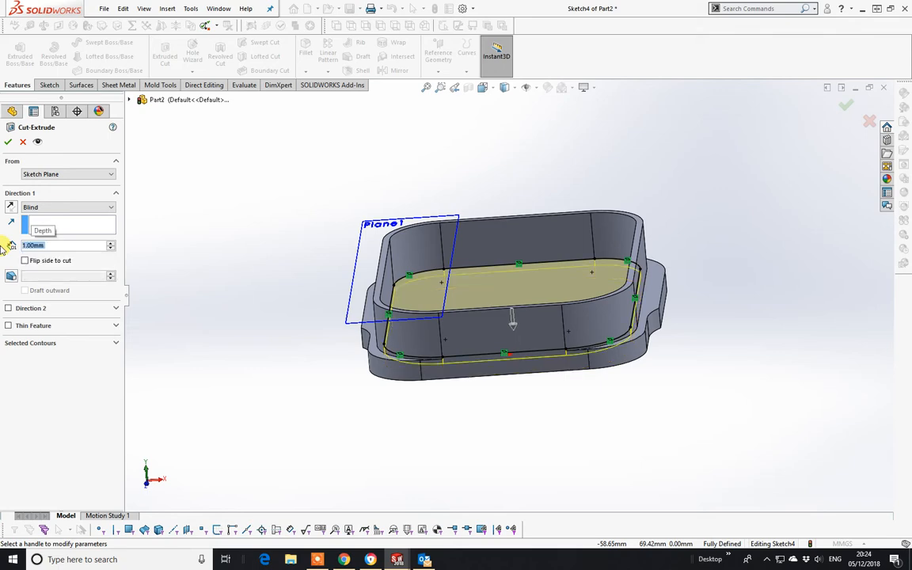
pyautogui.click(8, 142)
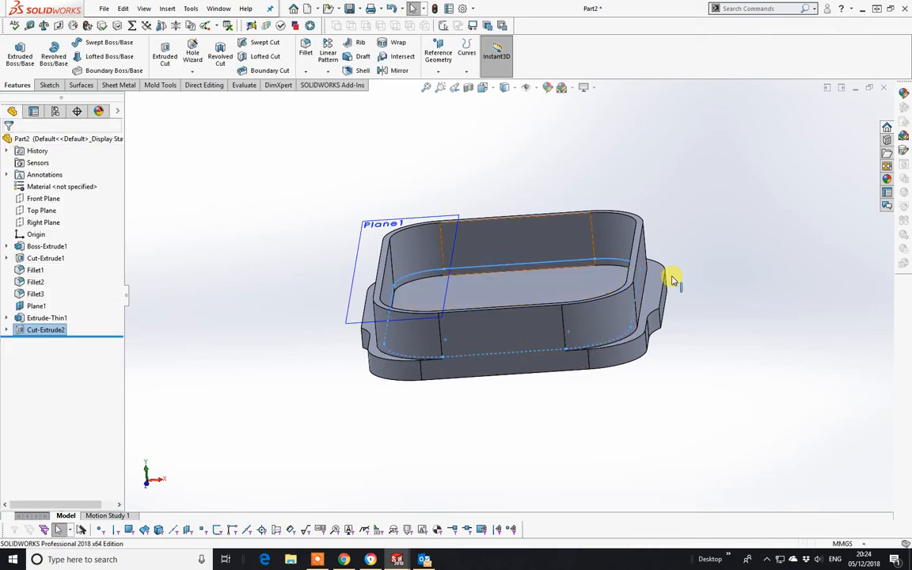
# Section the part parallel to the Front Plane, offset inward through the body, and examine the cross-section in front view
pyautogui.moveTo(672, 279); pyautogui.dragTo(655, 254, button='middle')
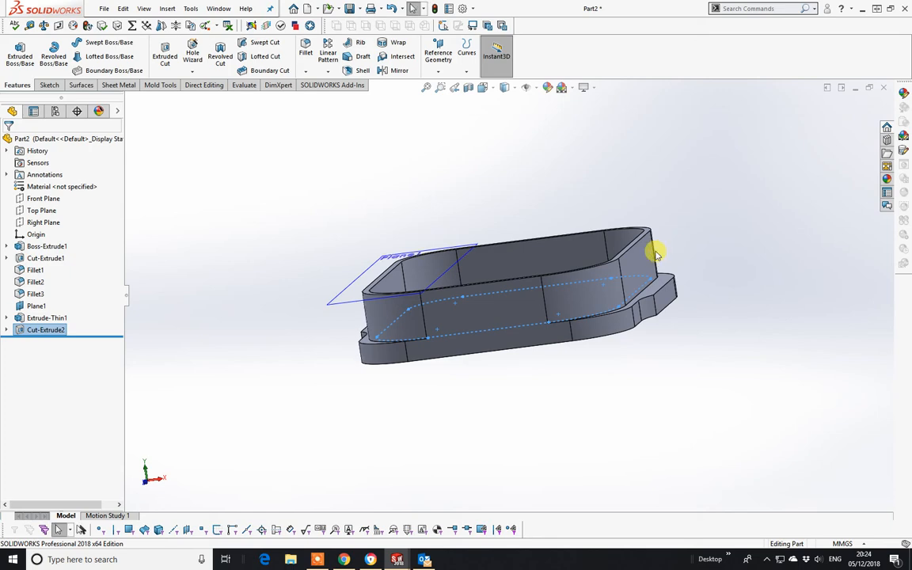
pyautogui.moveTo(582, 252); pyautogui.dragTo(589, 265, button='middle')
pyautogui.press('space')
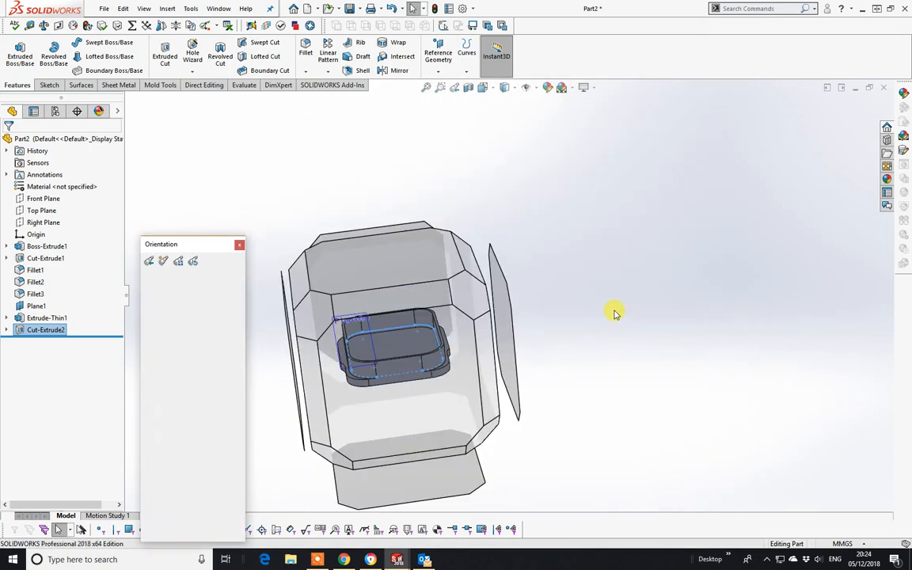
pyautogui.click(446, 402)
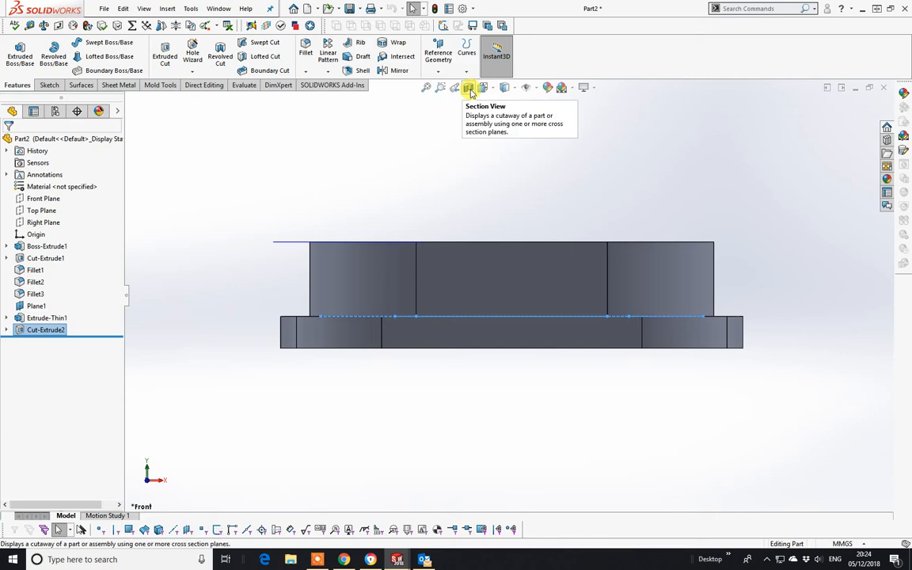
pyautogui.click(469, 89)
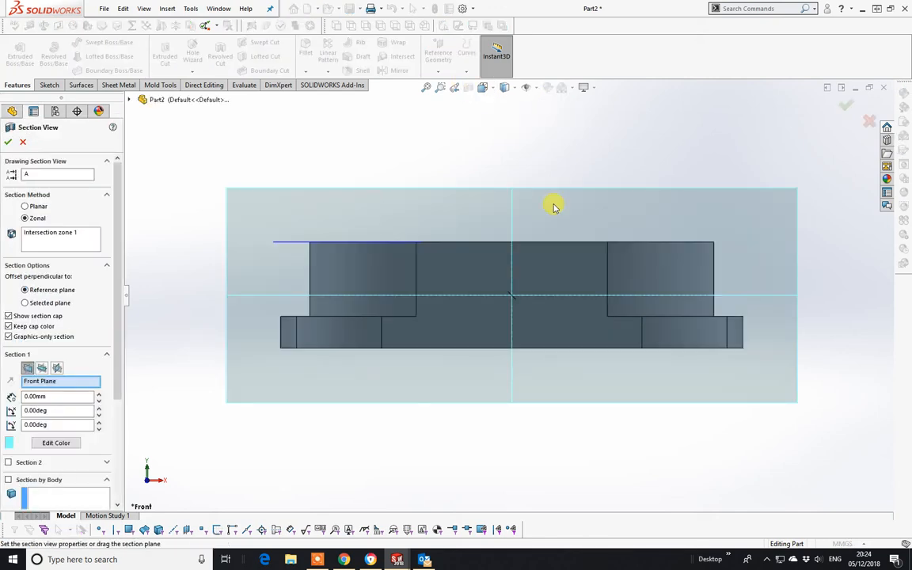
pyautogui.moveTo(624, 328); pyautogui.dragTo(653, 411, button='middle')
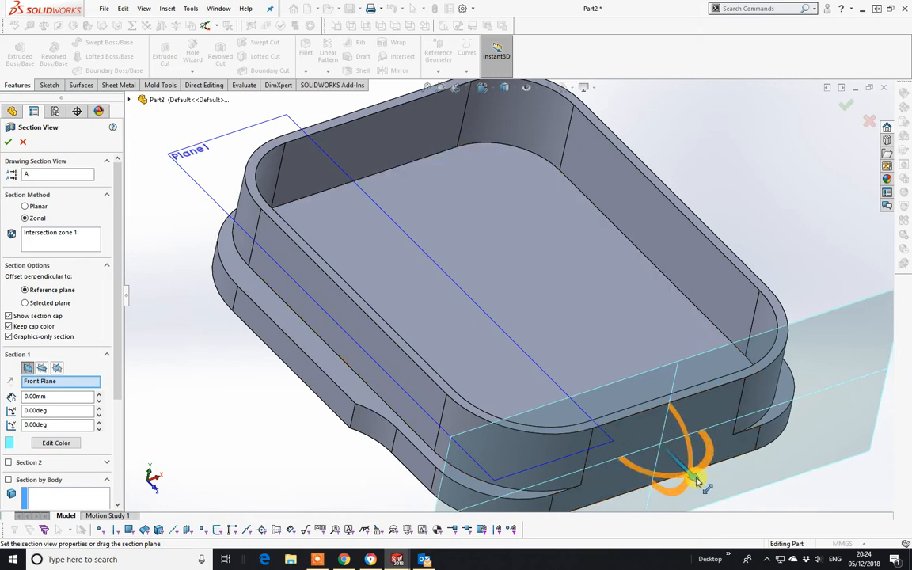
pyautogui.moveTo(697, 481); pyautogui.dragTo(606, 382)
pyautogui.click(842, 112)
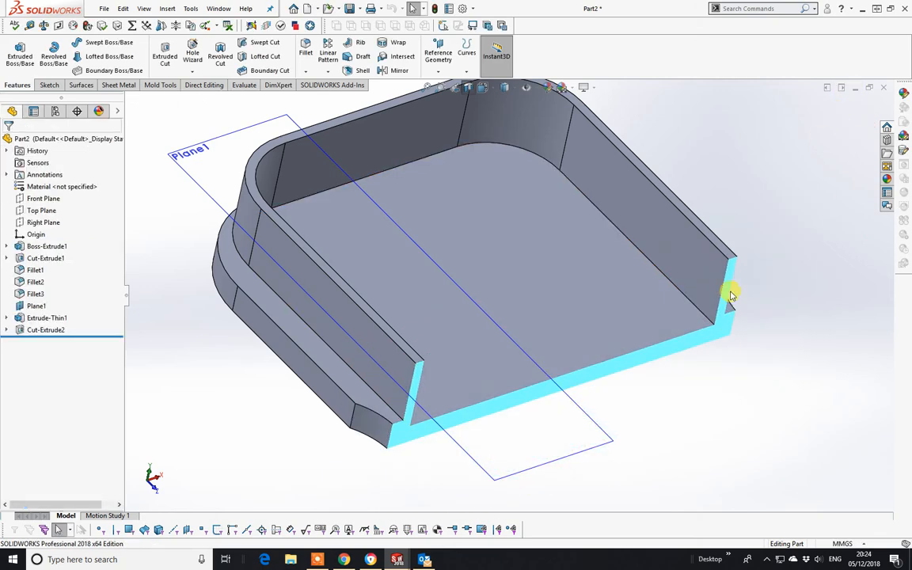
pyautogui.moveTo(574, 337); pyautogui.dragTo(633, 267, button='middle')
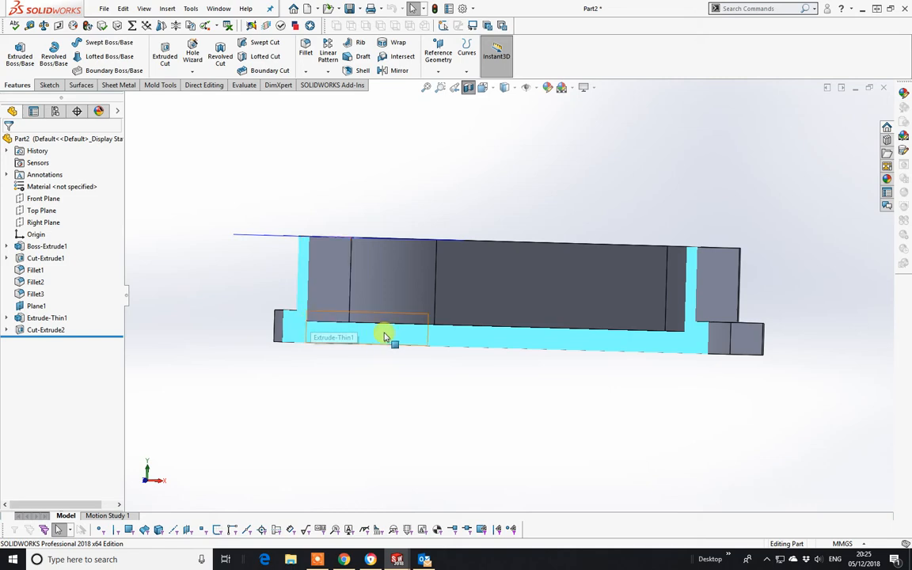
pyautogui.press('space')
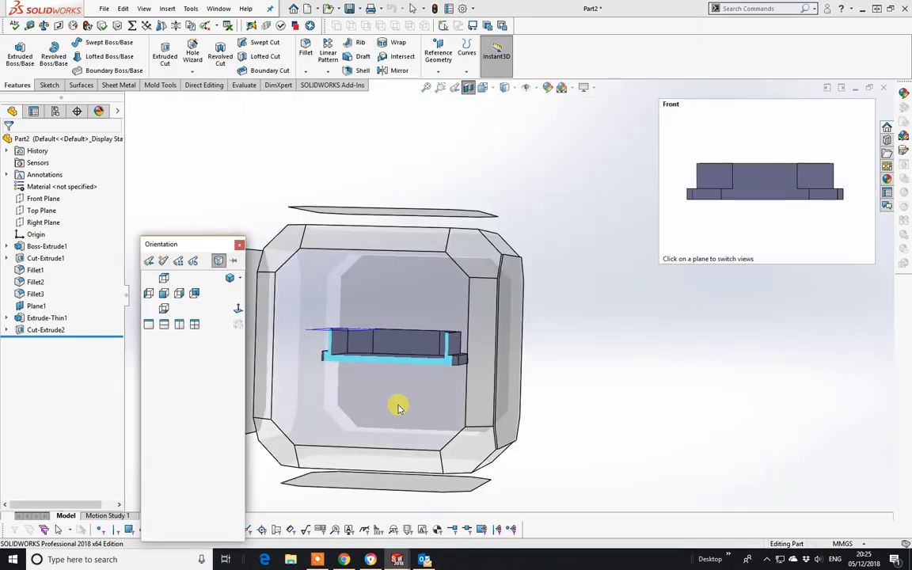
pyautogui.click(399, 405)
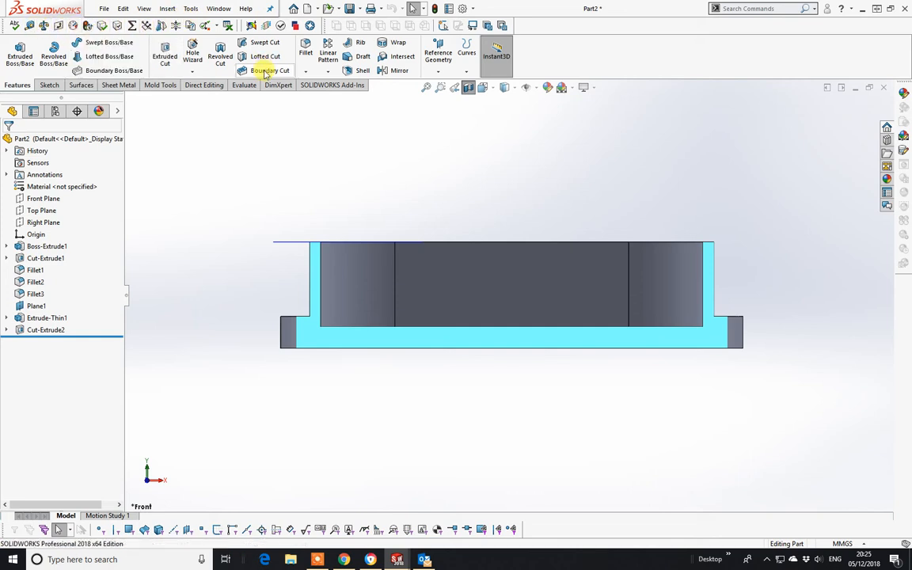
# Hide the Tools toolbar and show it again
pyautogui.rightClick(572, 57)
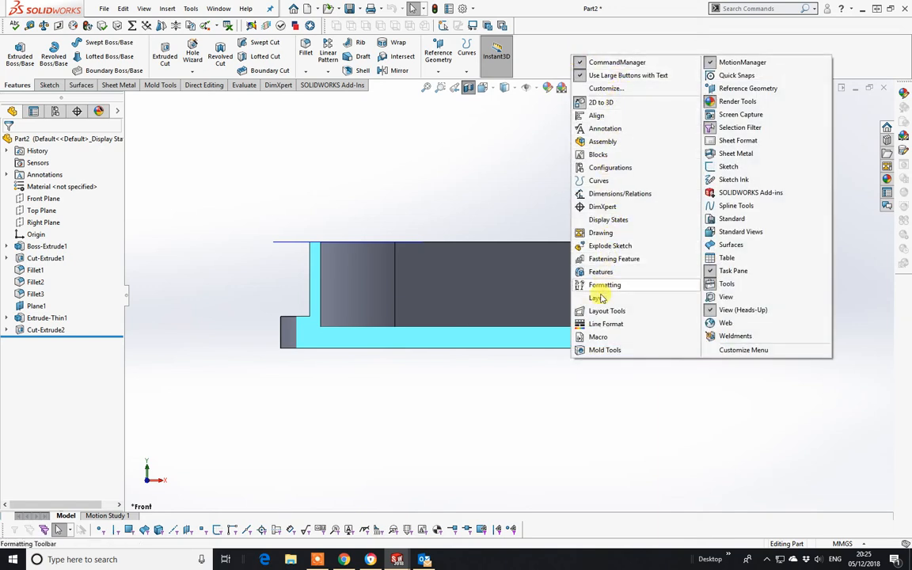
pyautogui.click(722, 283)
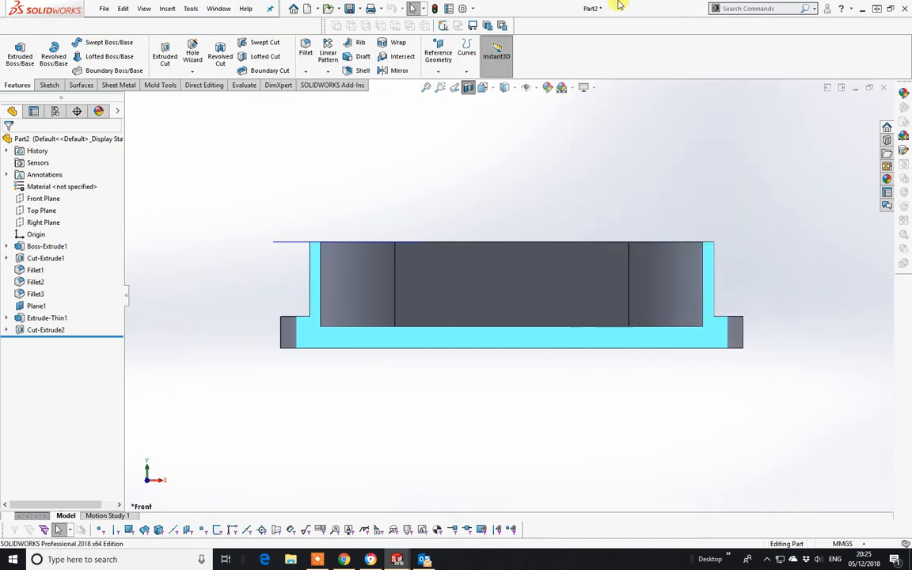
pyautogui.rightClick(598, 70)
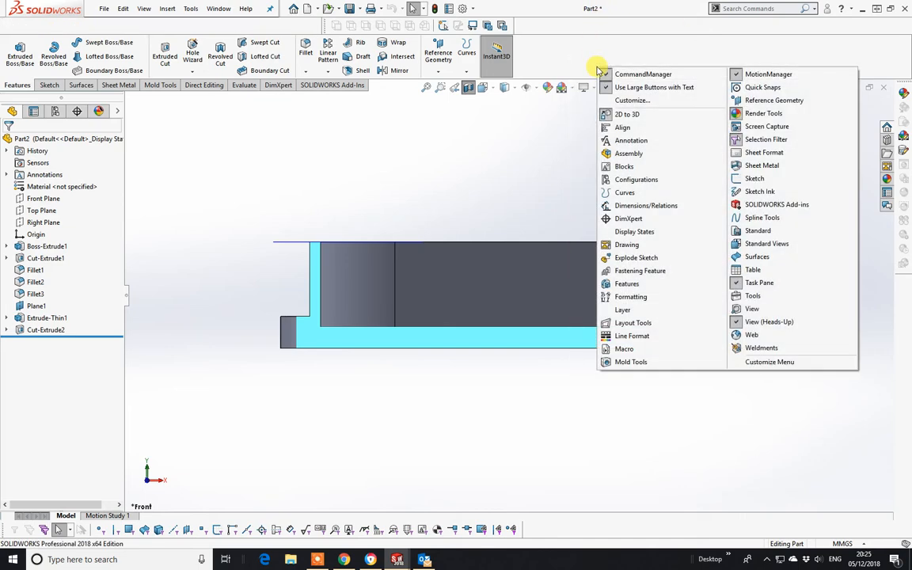
pyautogui.click(750, 300)
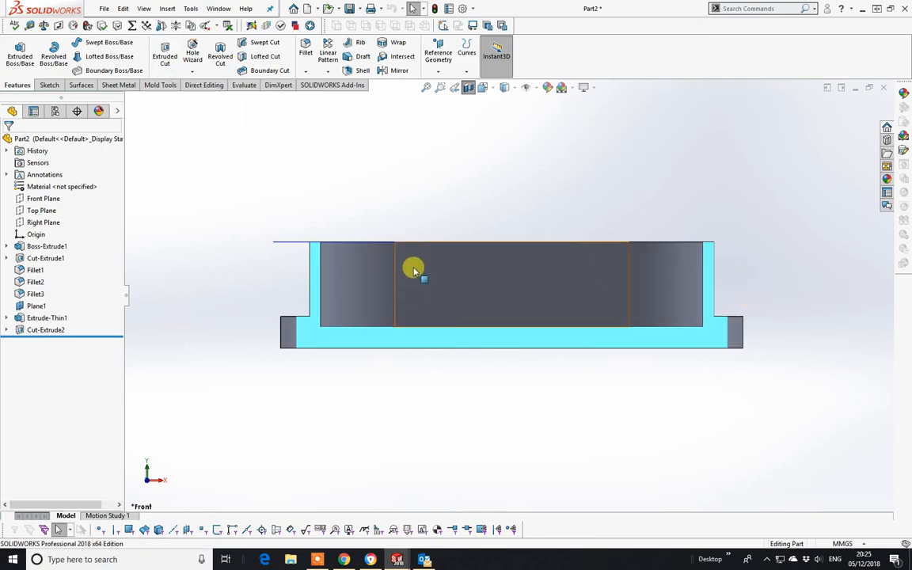
# Measure the distance between the base's outer ledge face and the recessed floor face, and inspect it from several angles
pyautogui.moveTo(413, 267); pyautogui.dragTo(439, 275, button='middle')
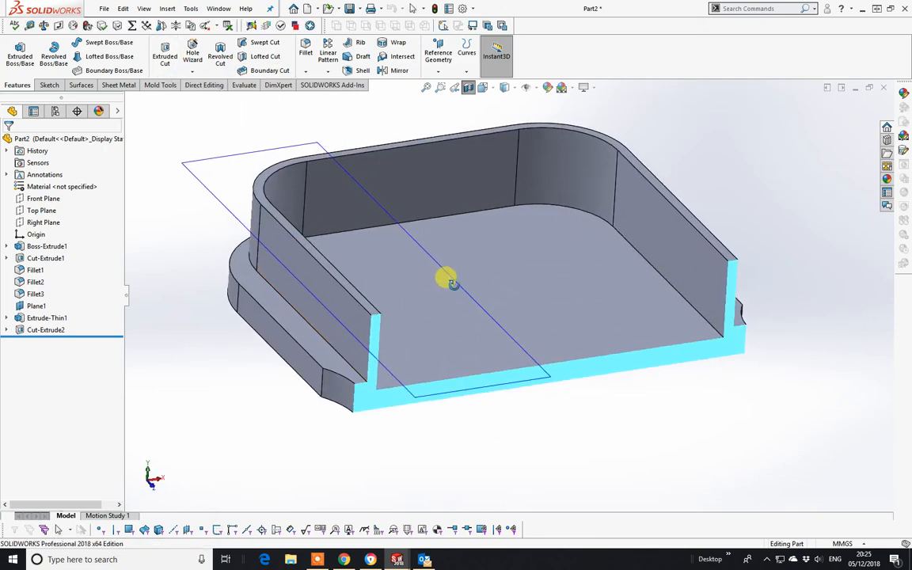
pyautogui.click(29, 26)
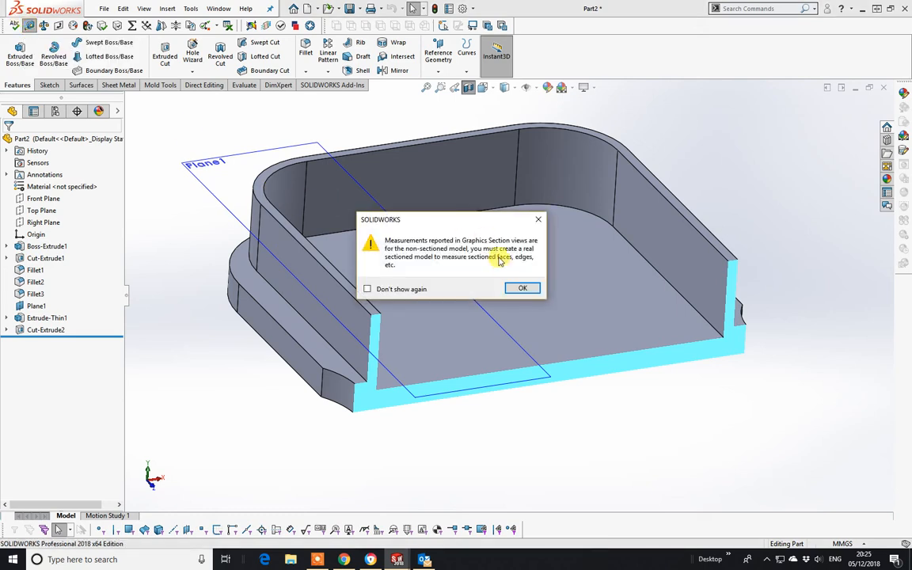
pyautogui.click(522, 289)
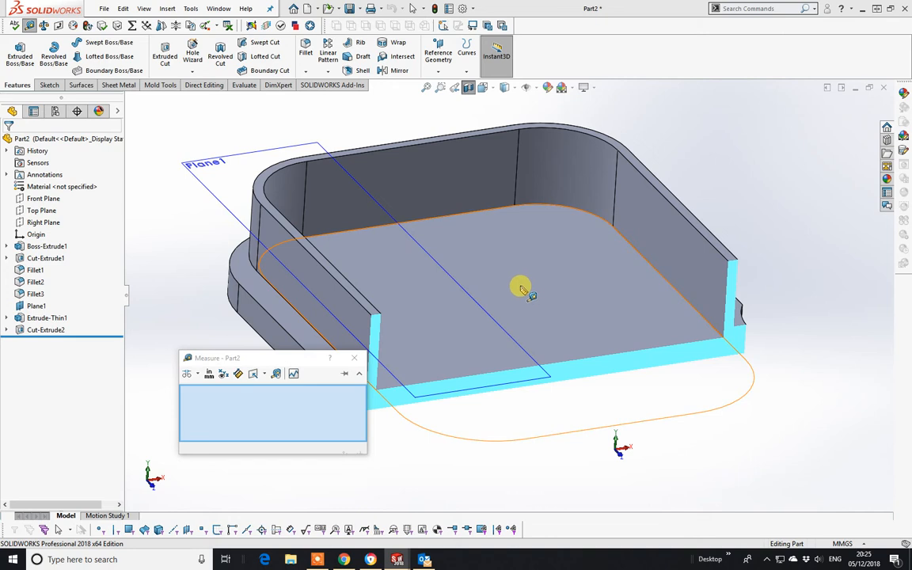
pyautogui.click(294, 320)
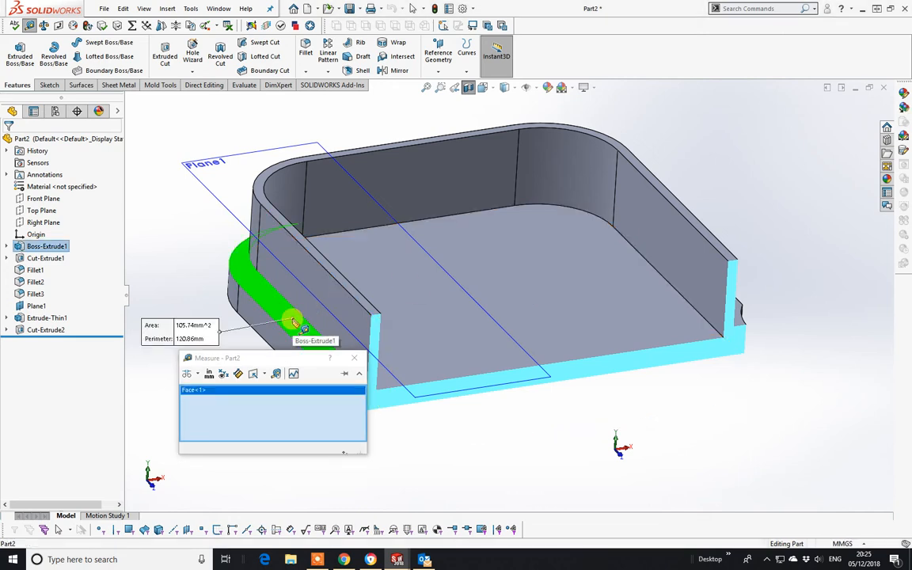
pyautogui.click(411, 303)
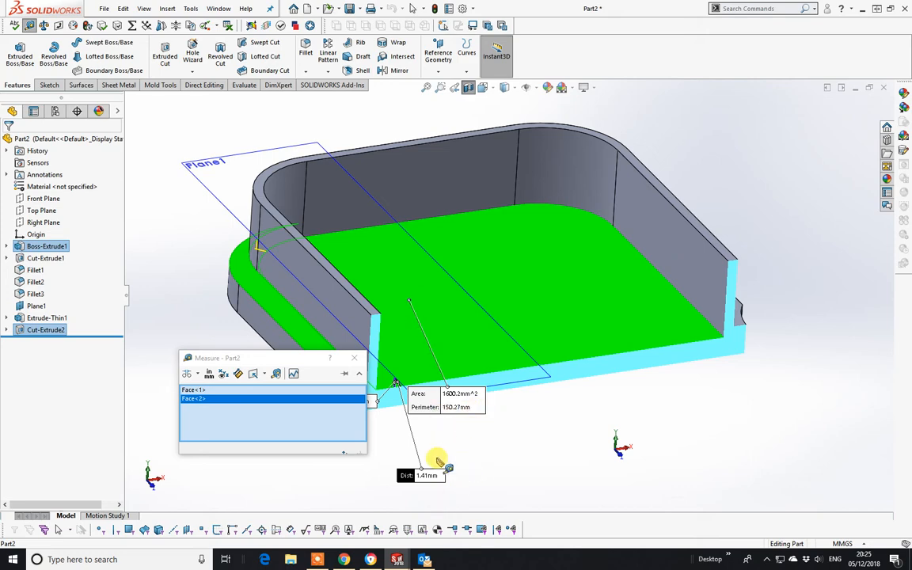
pyautogui.scroll(2, 441, 458)
pyautogui.moveTo(441, 457); pyautogui.dragTo(399, 293, button='middle')
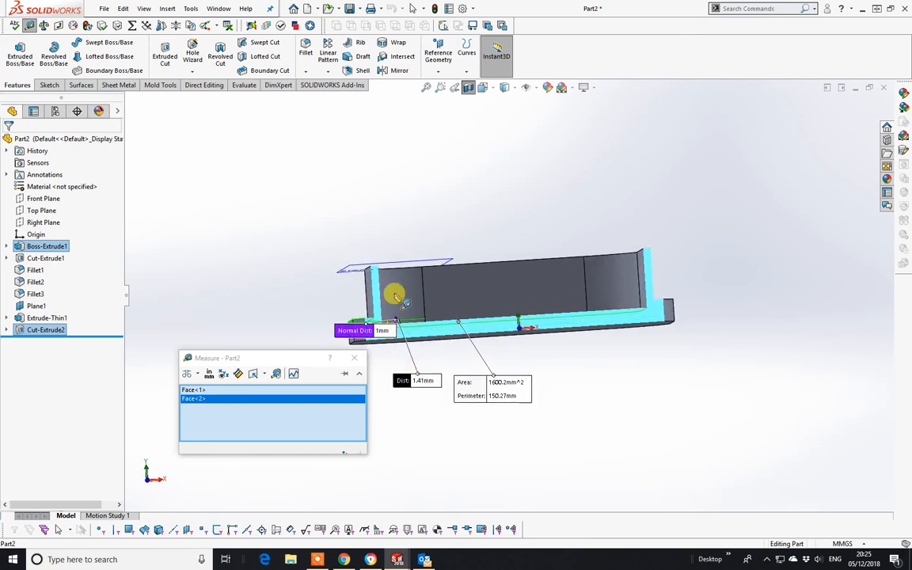
pyautogui.scroll(-3, 393, 327)
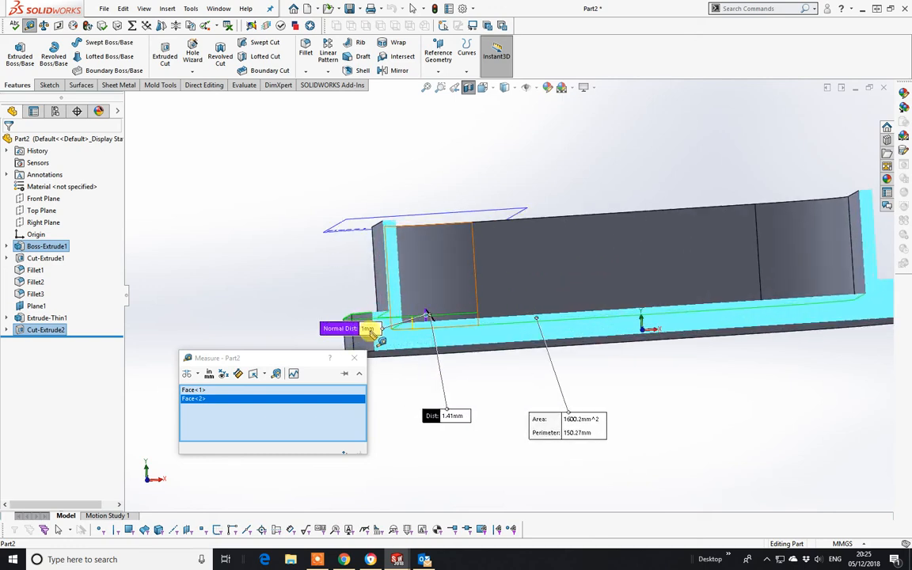
pyautogui.scroll(-2, 435, 325)
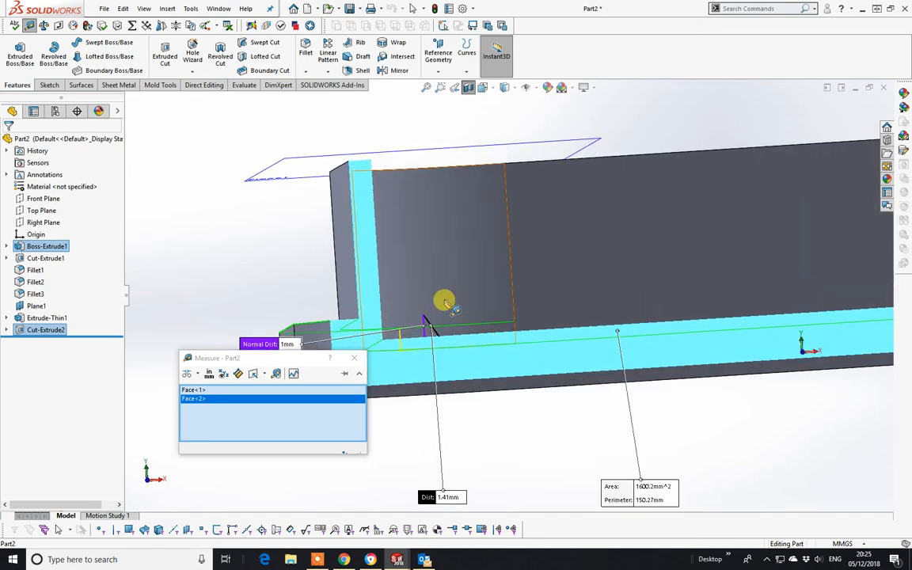
pyautogui.moveTo(427, 329); pyautogui.dragTo(396, 415, button='middle')
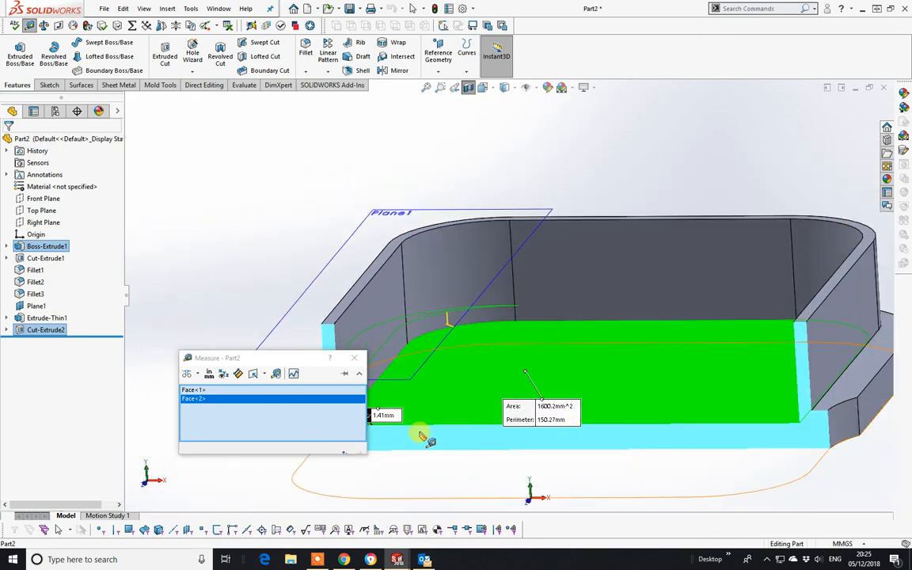
pyautogui.click(356, 364)
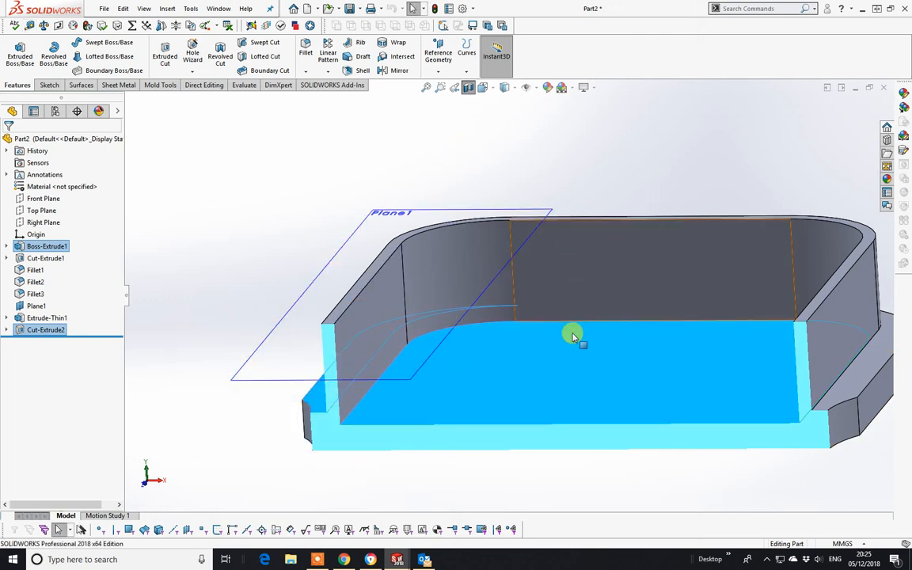
# Turn off the section view, clear the face selection and view the whole part from the top and slightly tilted
pyautogui.click(468, 87)
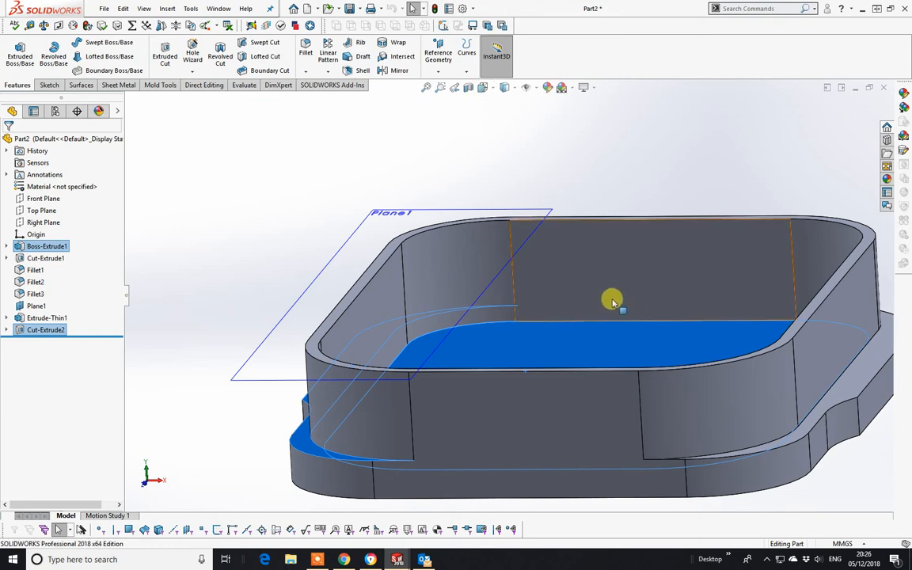
pyautogui.scroll(3, 612, 302)
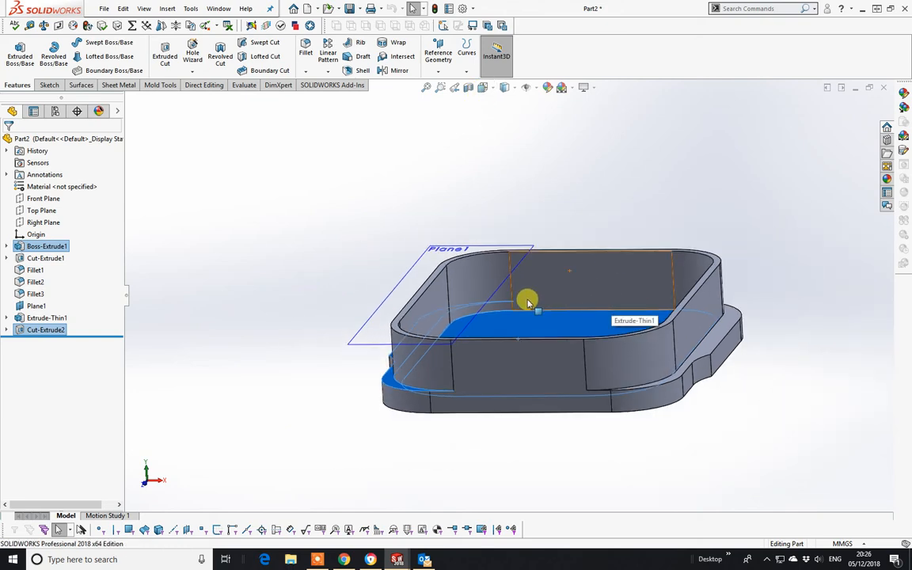
pyautogui.press('space')
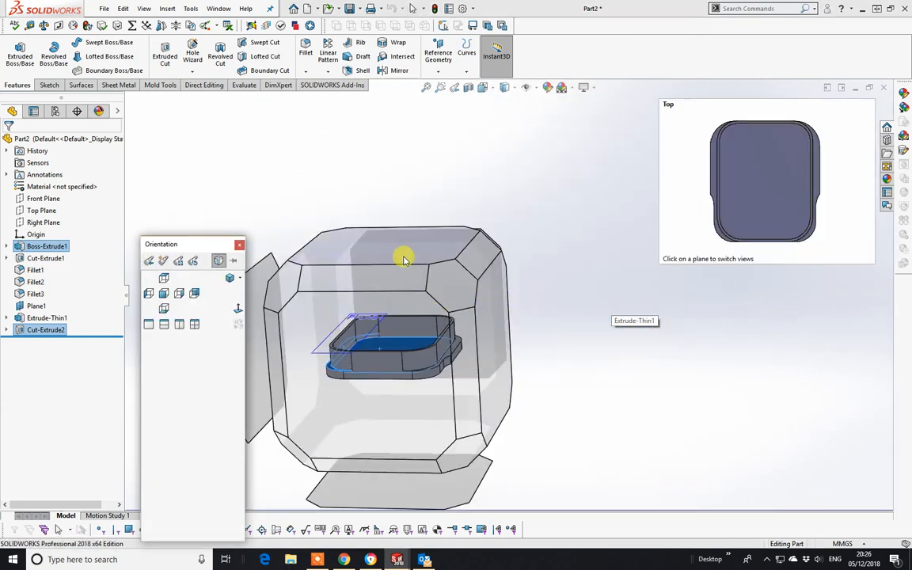
pyautogui.hotkey('ctrl', '5')
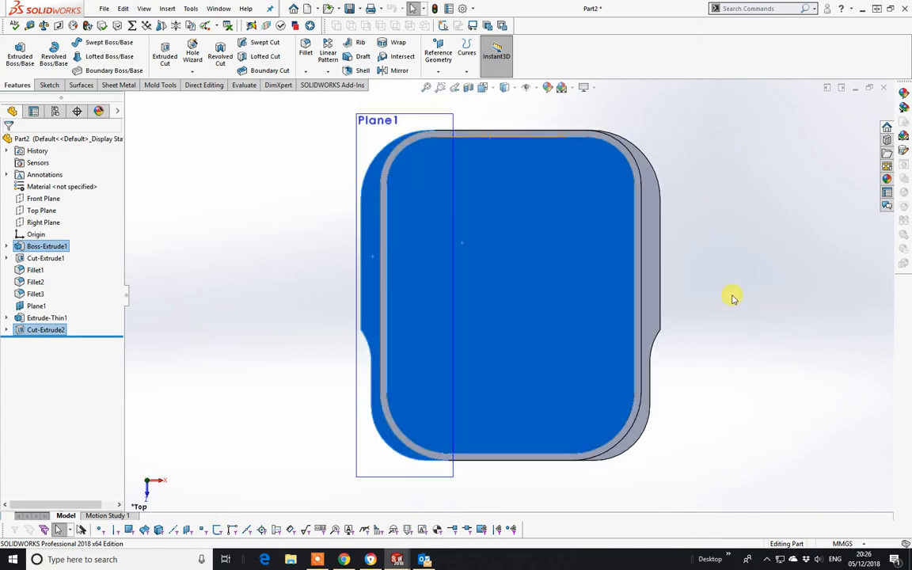
pyautogui.click(727, 297)
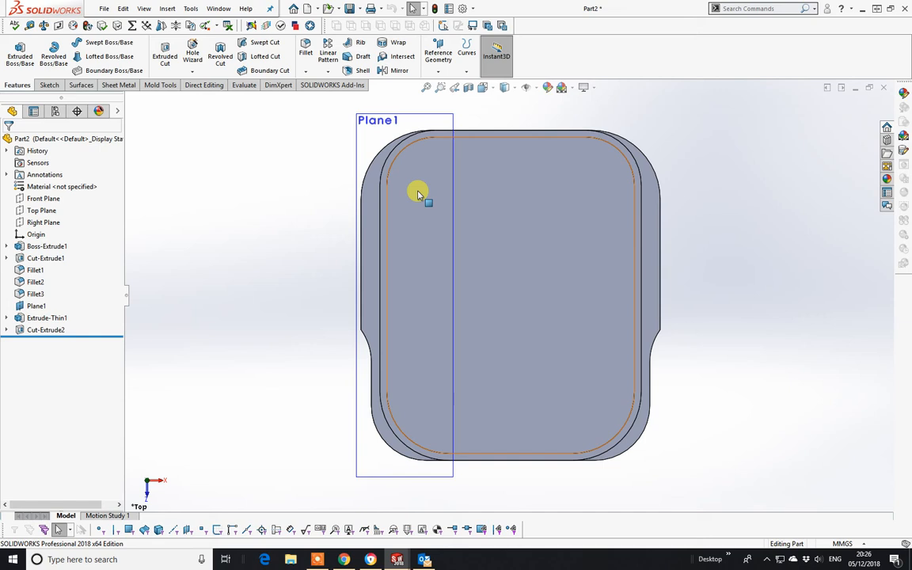
pyautogui.moveTo(433, 245); pyautogui.dragTo(425, 185, button='middle')
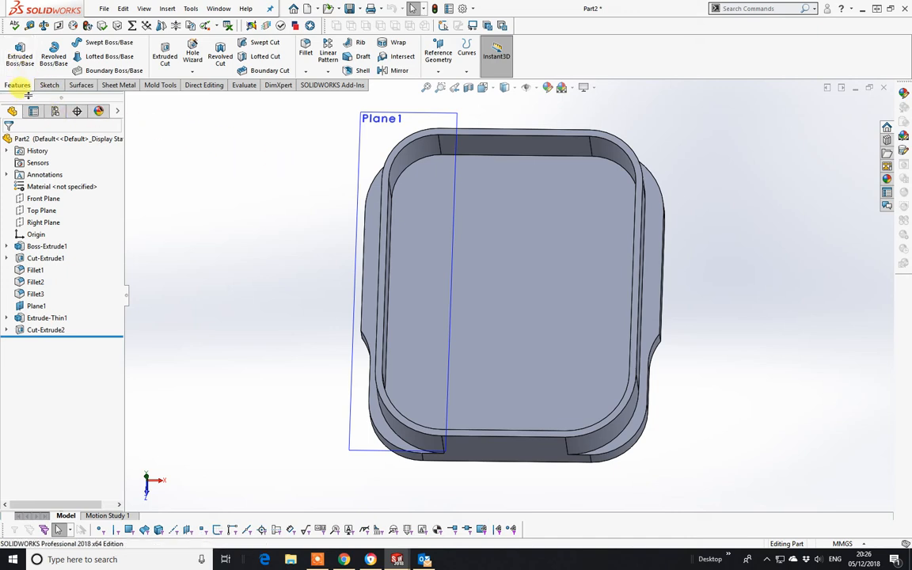
# Start a sketch on the recessed floor inside the rim and convert that face's outline into sketch entities
pyautogui.click(48, 85)
pyautogui.click(8, 48)
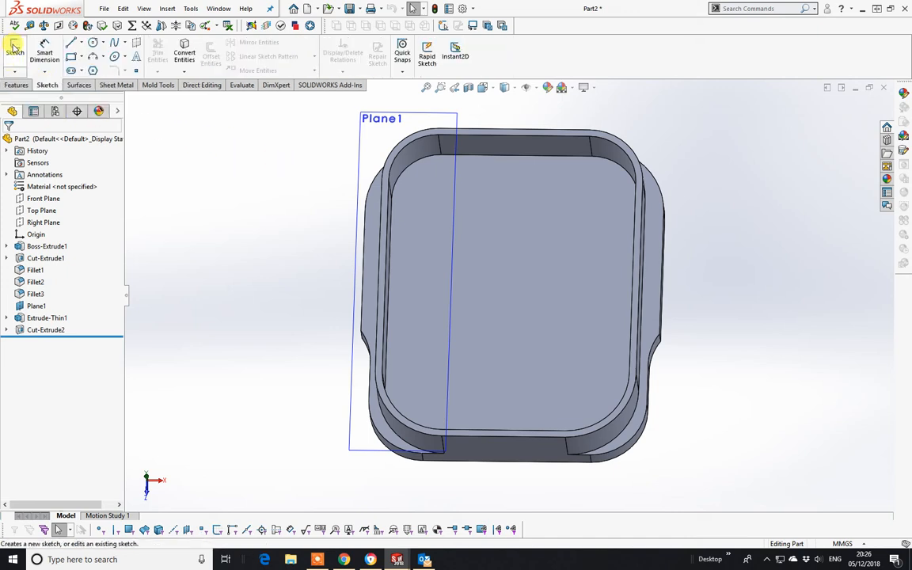
pyautogui.click(509, 220)
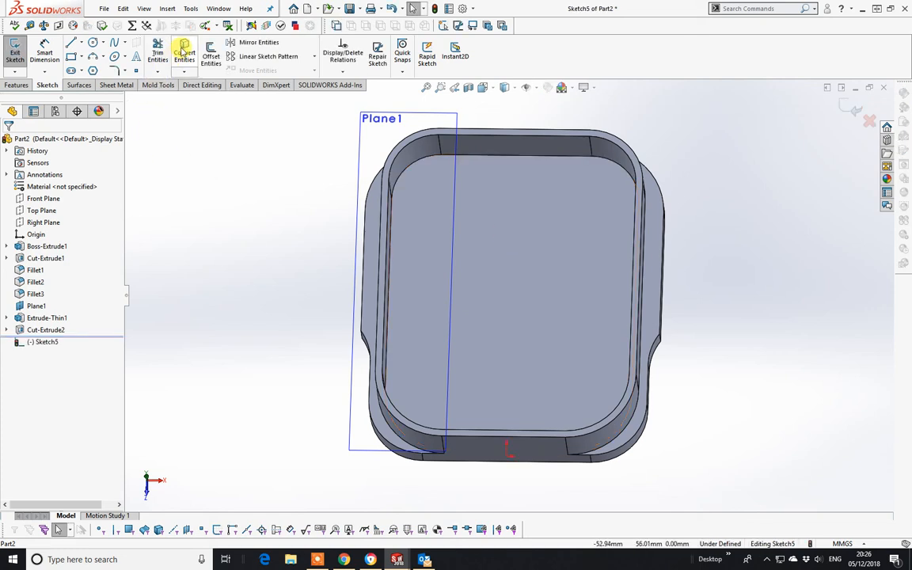
pyautogui.click(184, 53)
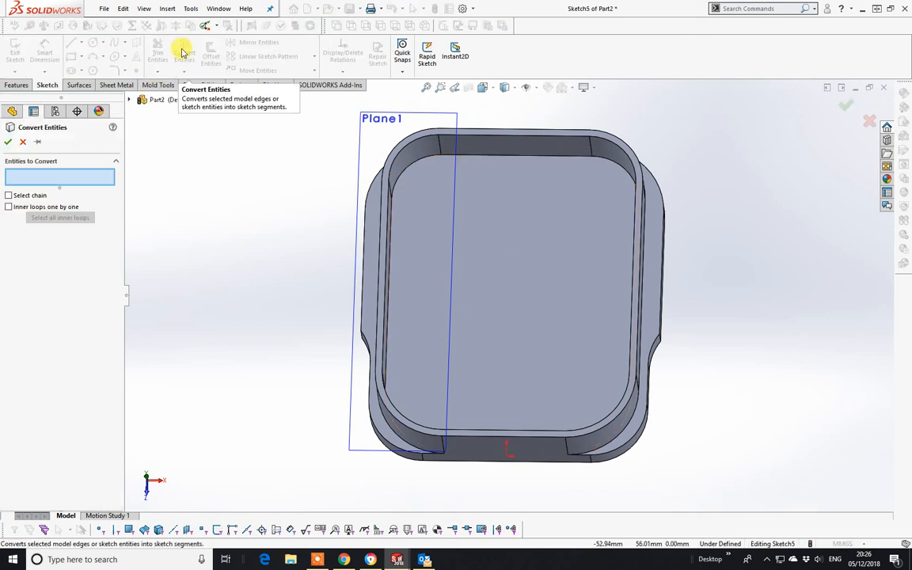
pyautogui.click(491, 208)
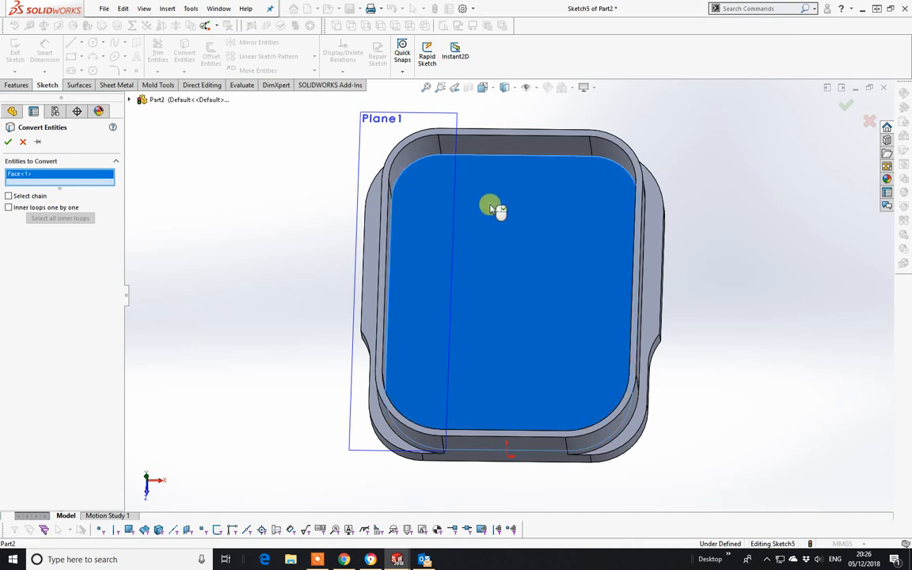
pyautogui.click(8, 142)
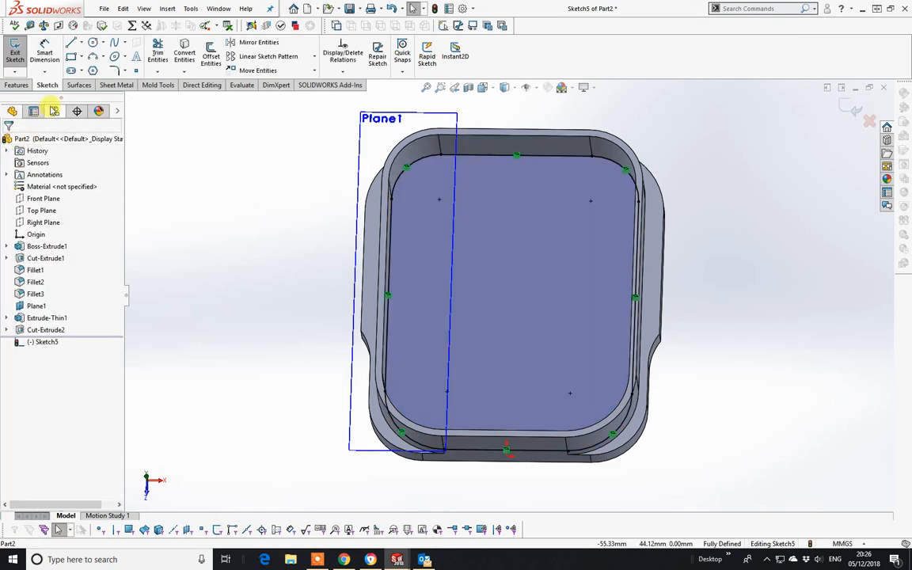
# Set up a boss extrude of the converted floor outline as a 1 mm one-direction thin feature with its thickness reversed inward
pyautogui.click(17, 84)
pyautogui.click(17, 58)
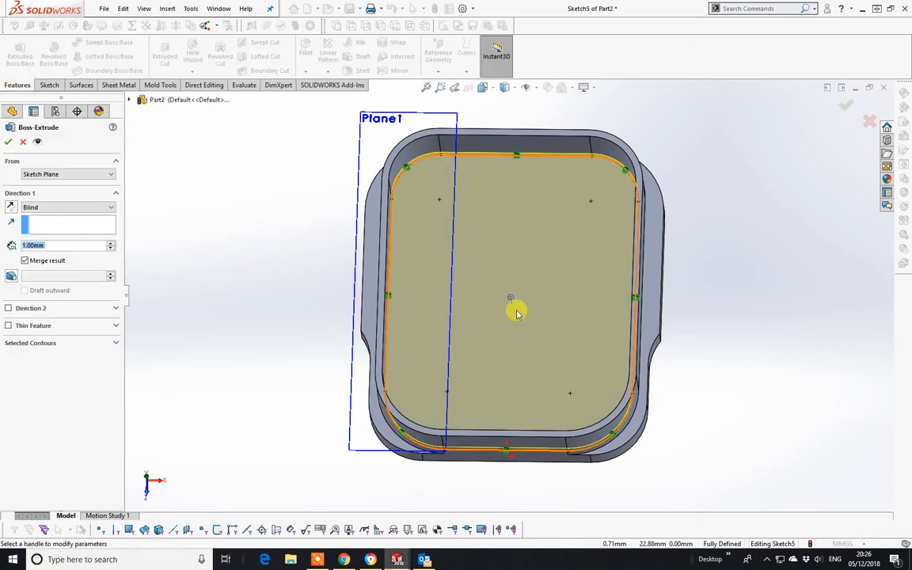
pyautogui.moveTo(515, 309); pyautogui.dragTo(456, 246, button='middle')
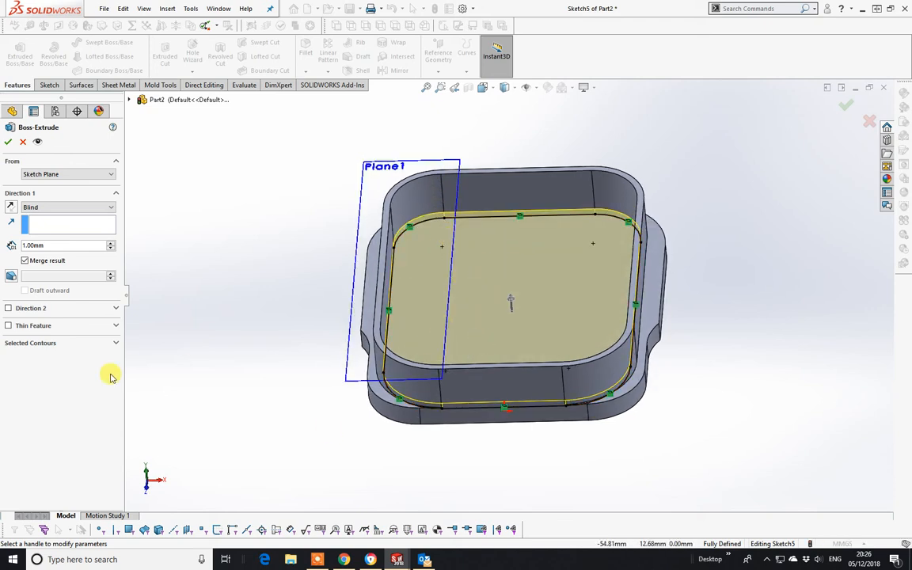
pyautogui.click(8, 325)
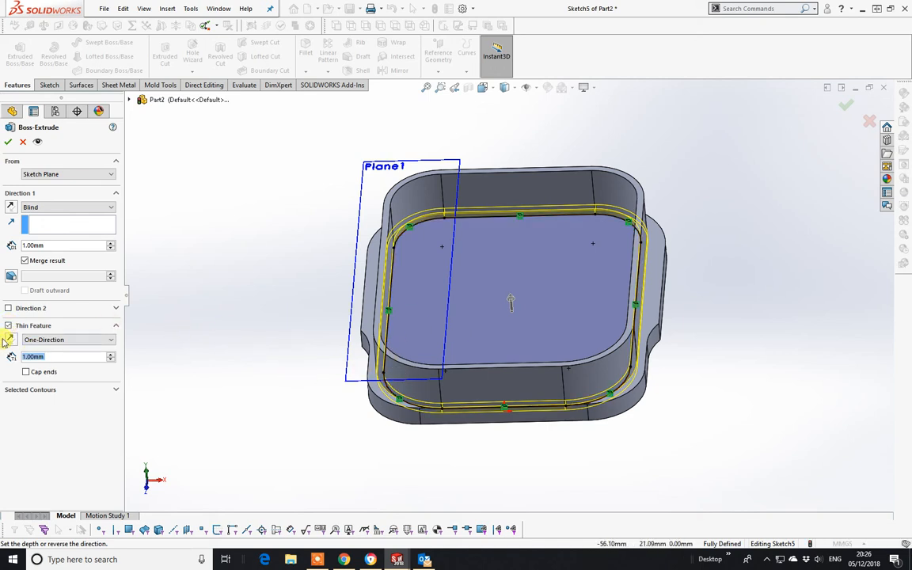
pyautogui.click(11, 340)
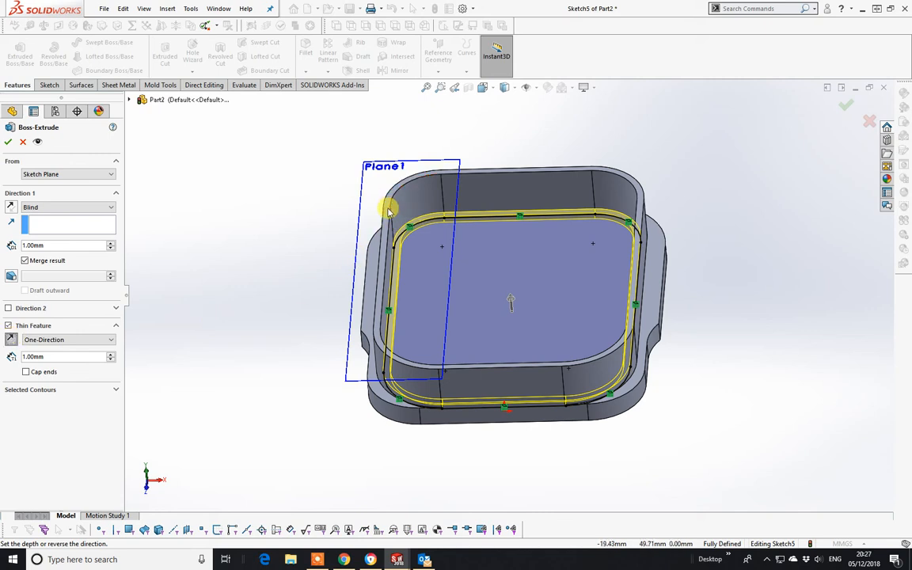
# End the thin extrusion at a 3 mm offset from the rim's top face and create the feature
pyautogui.click(112, 209)
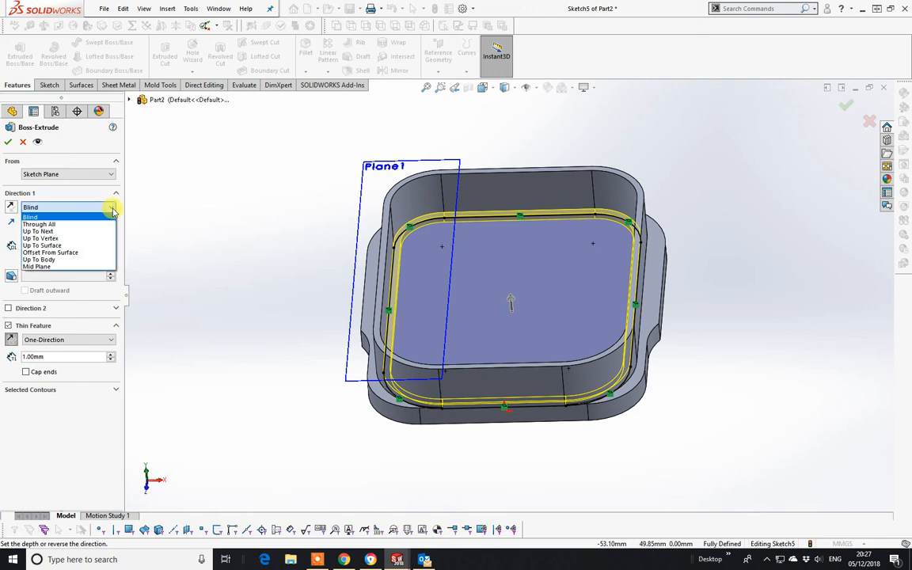
pyautogui.click(79, 252)
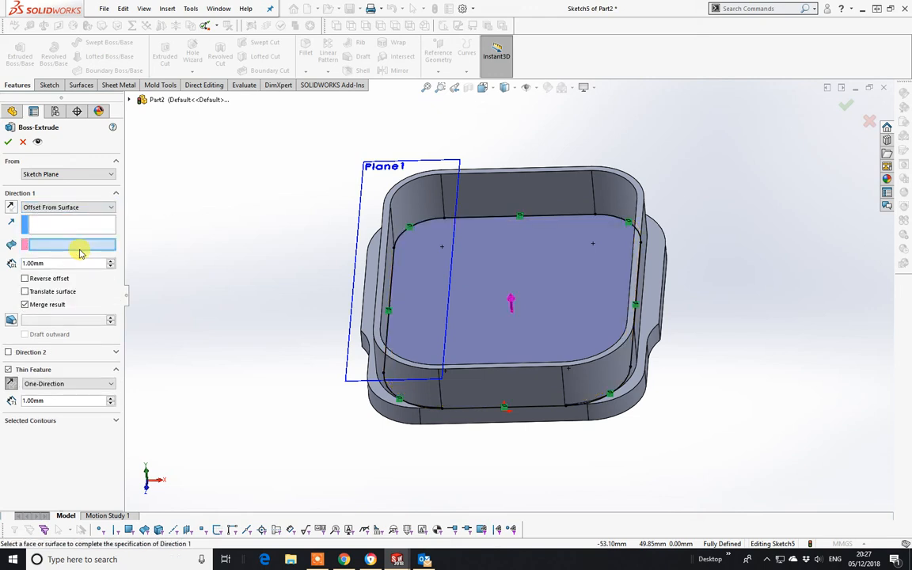
pyautogui.click(385, 220)
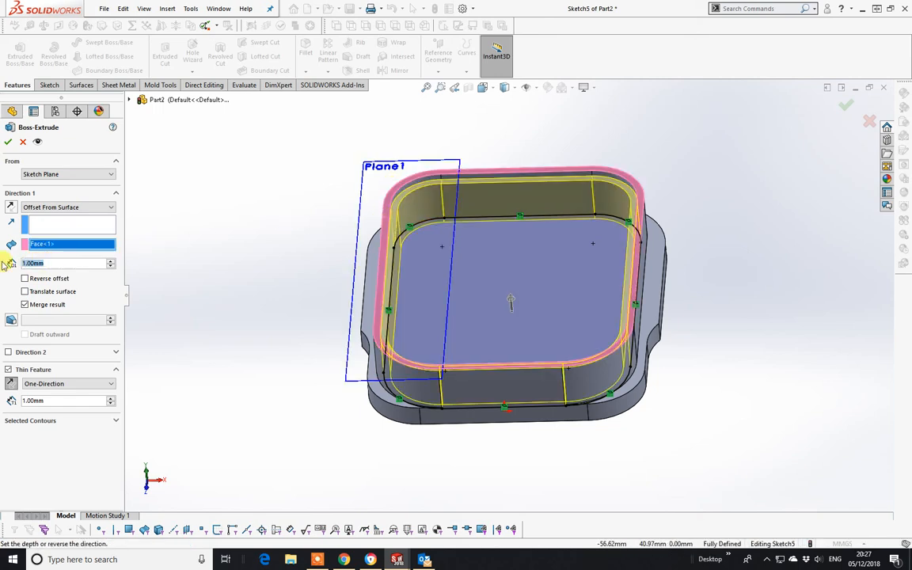
pyautogui.write('3')
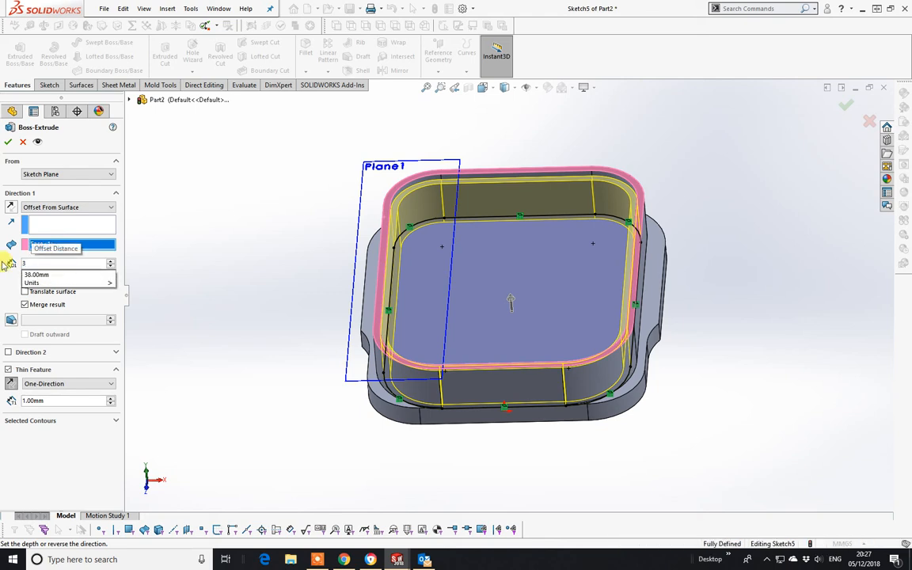
pyautogui.press('Return')
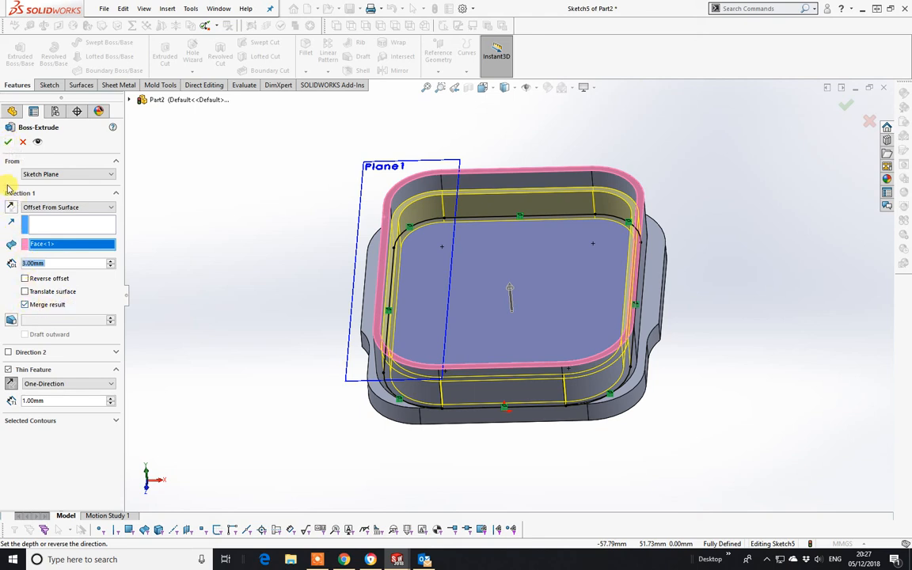
pyautogui.click(8, 142)
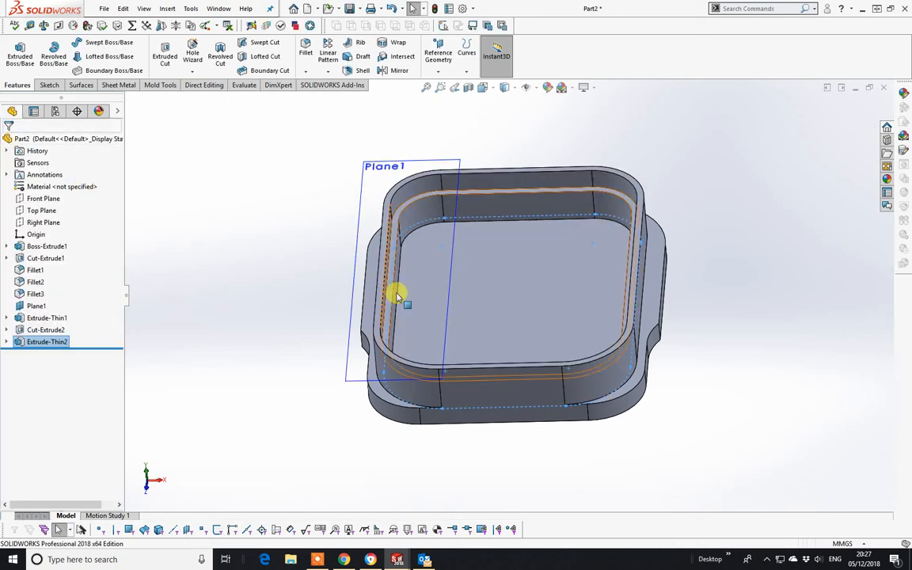
# Section the part parallel to the Front Plane at a -15 mm offset, examine the inner thin-walled step, and turn the section off
pyautogui.moveTo(402, 295); pyautogui.dragTo(434, 285, button='middle')
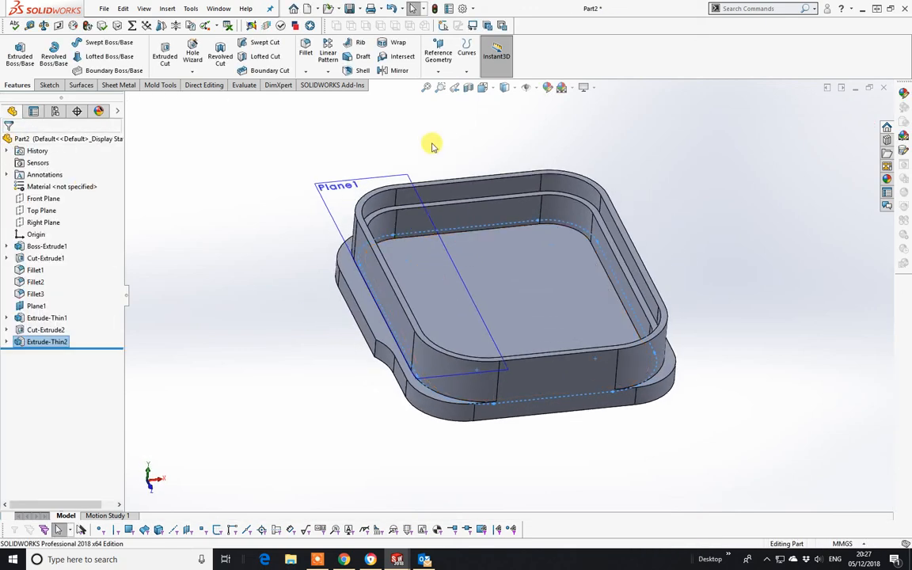
pyautogui.click(468, 88)
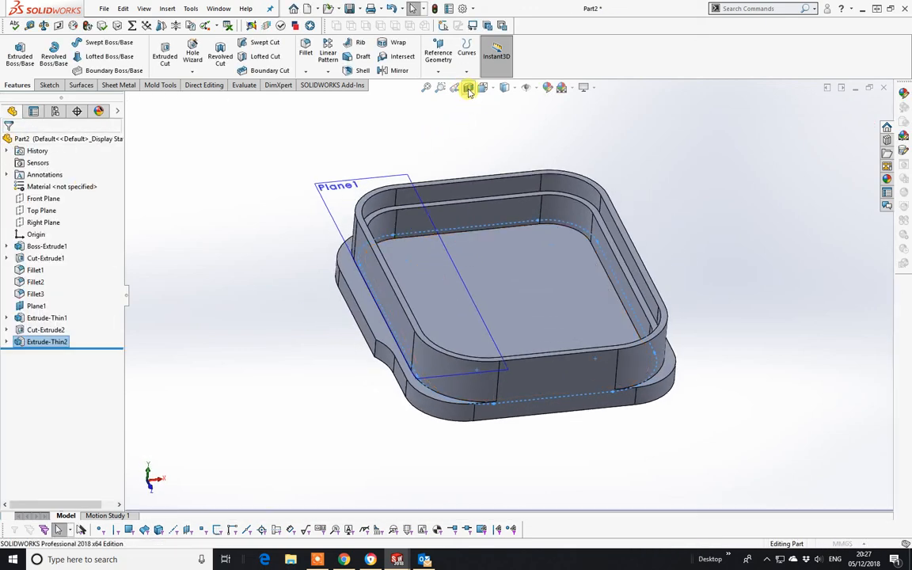
pyautogui.moveTo(553, 321); pyautogui.dragTo(564, 242, button='middle')
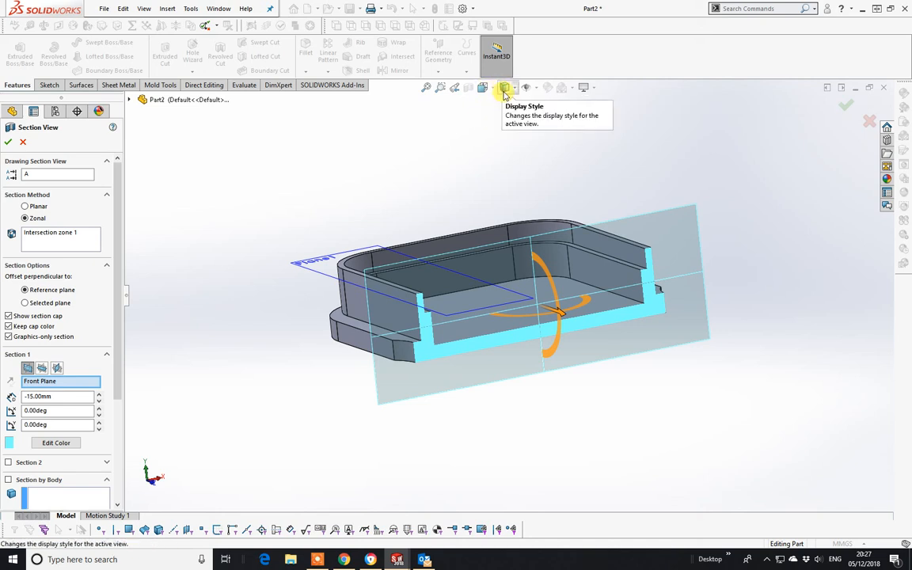
pyautogui.click(845, 106)
pyautogui.click(468, 90)
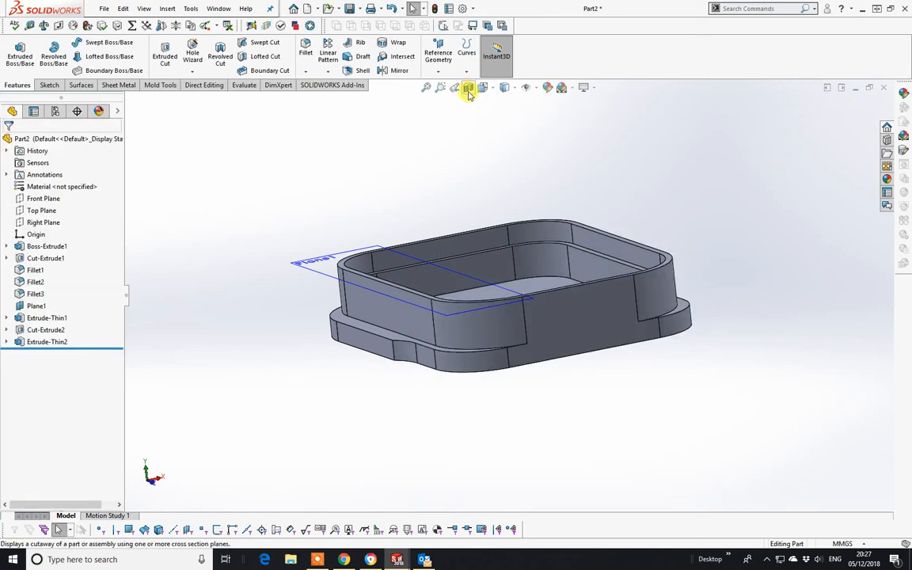
# Orient the part to the standard Top view, looking straight down into the recess with the notched side edges towards the lower end
pyautogui.press('space')
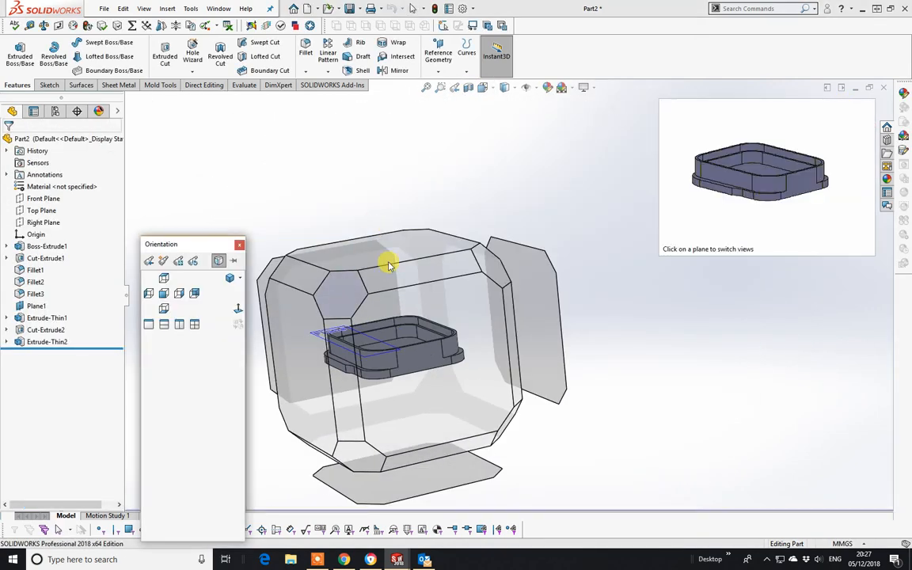
pyautogui.click(386, 256)
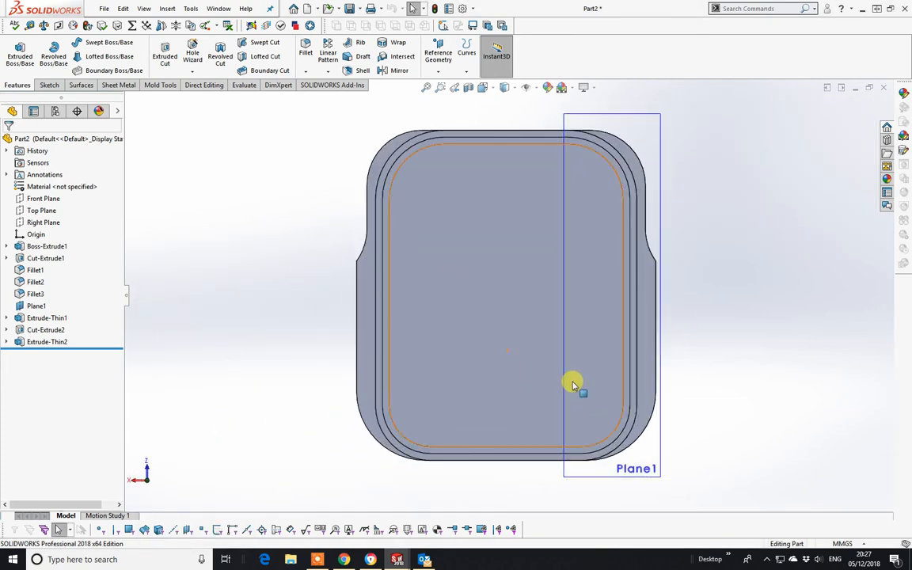
pyautogui.moveTo(574, 382); pyautogui.dragTo(549, 452, button='middle')
pyautogui.press('space')
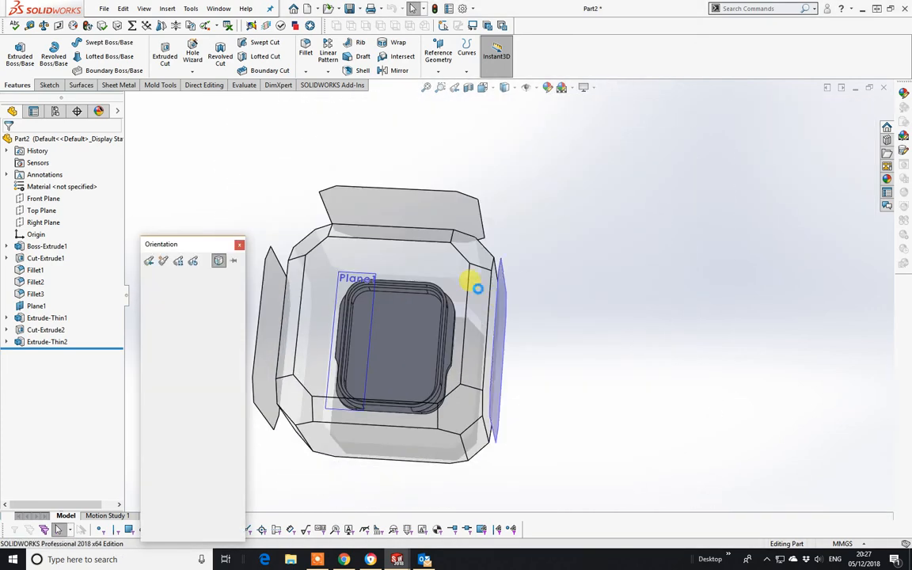
pyautogui.click(446, 279)
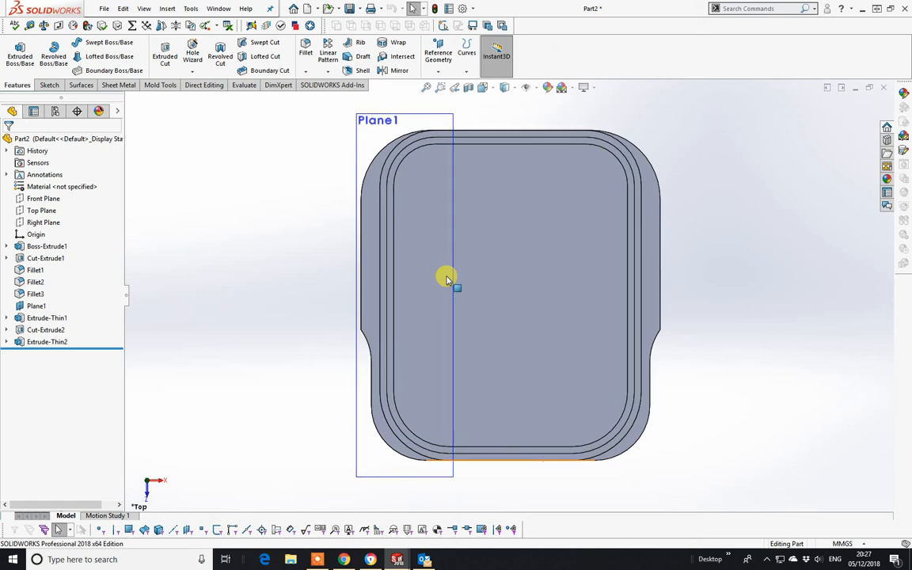